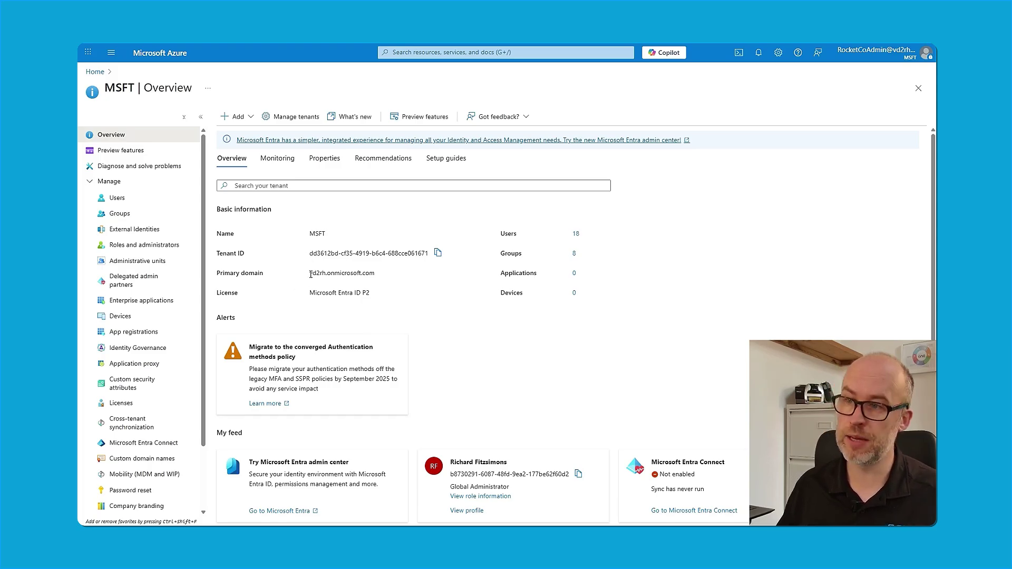
Search the tenant's Users list for the test user and open their profile.
click(124, 199)
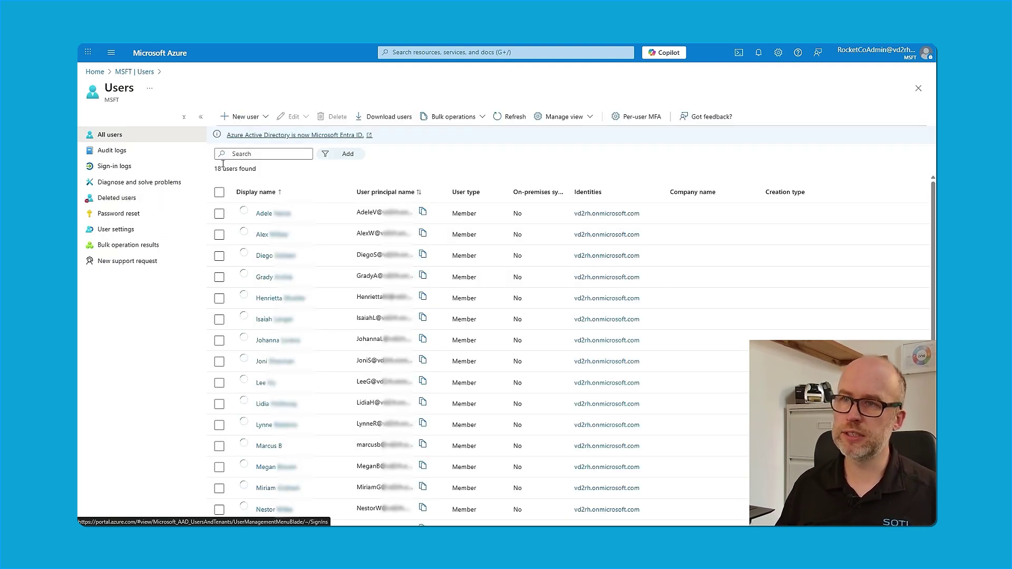
click(245, 154)
text(marcus)
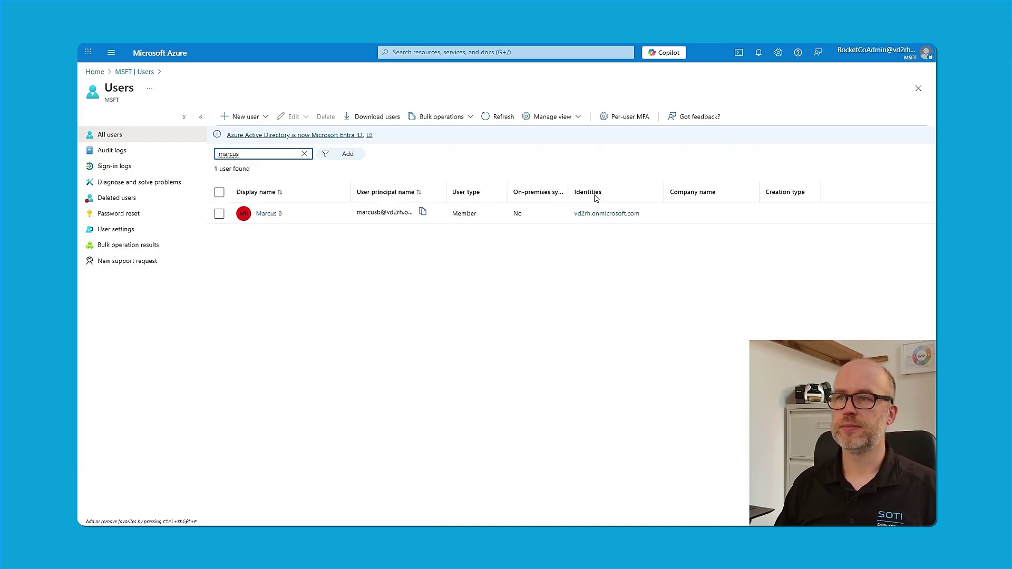
click(270, 214)
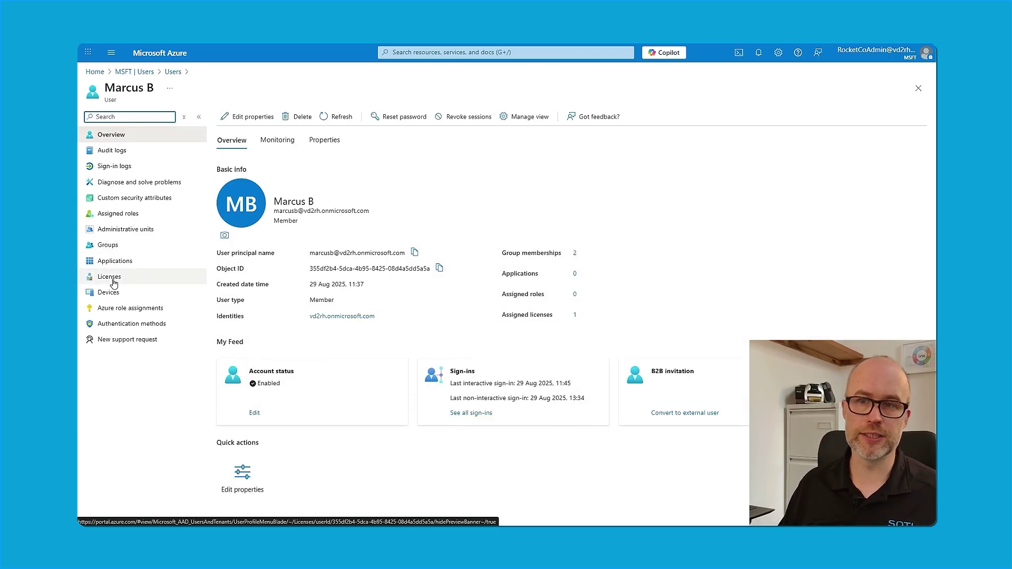
Review the test user's group memberships and assigned licences.
click(111, 246)
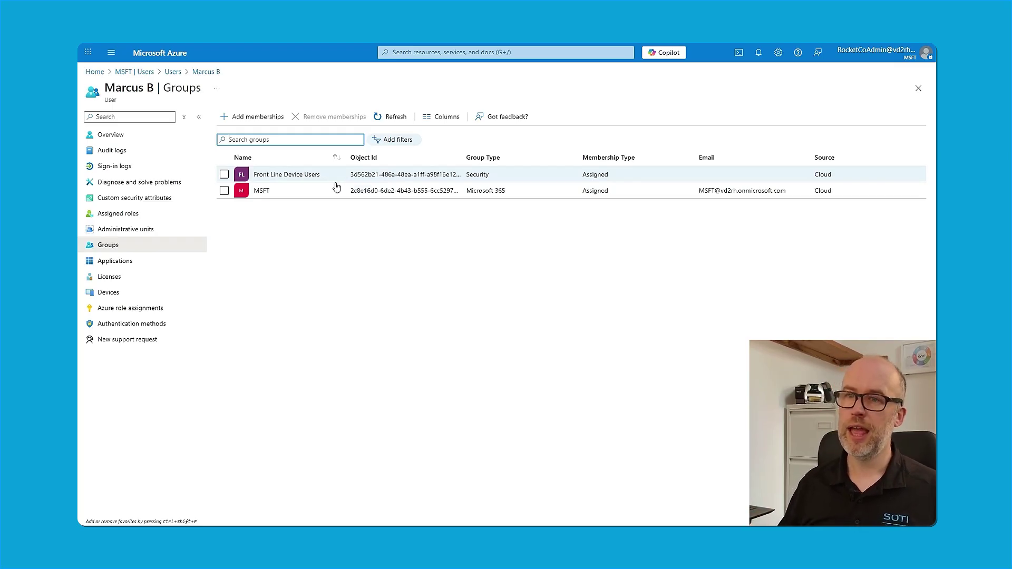
click(117, 279)
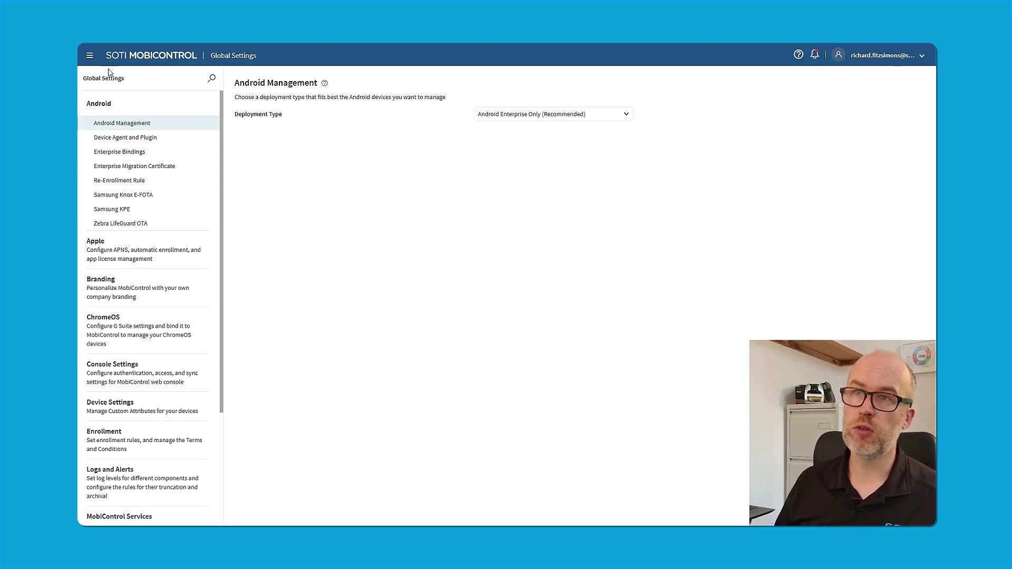
Check the Entra ID connection under Global Settings > Services > Directory, then go to Profiles.
click(90, 56)
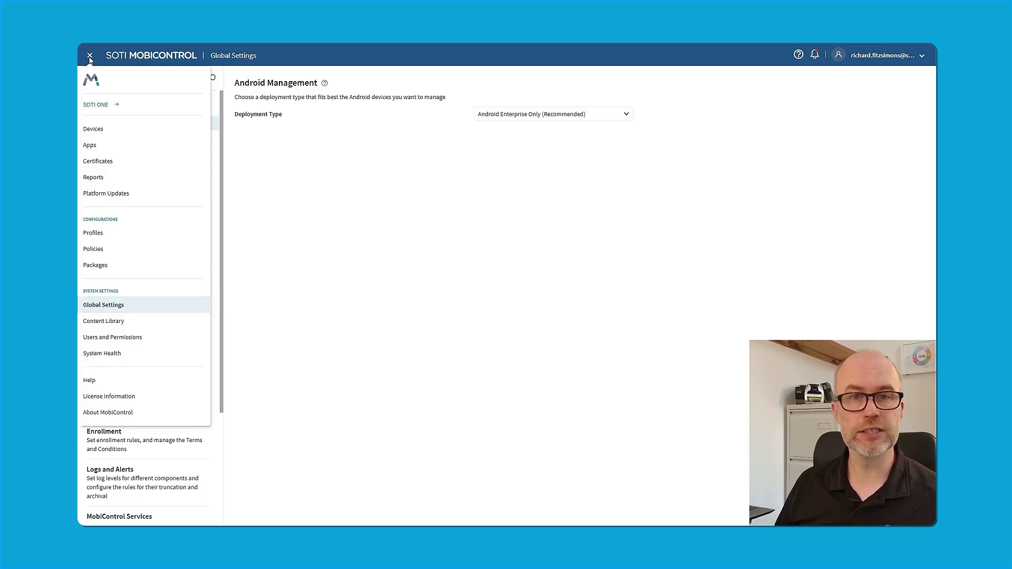
click(120, 305)
scroll(121, 309, down, 2)
scroll(122, 310, down, 1)
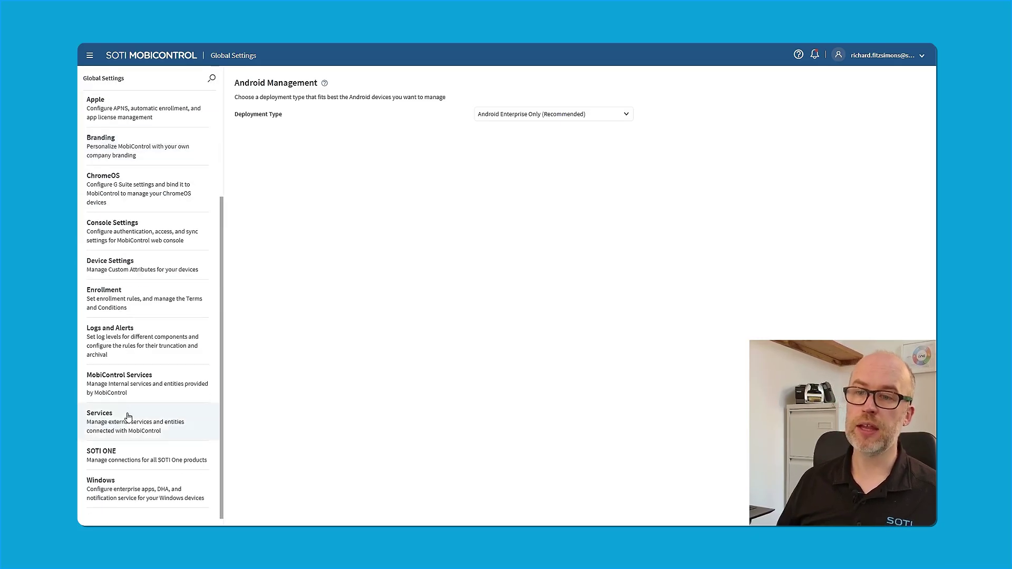
click(128, 415)
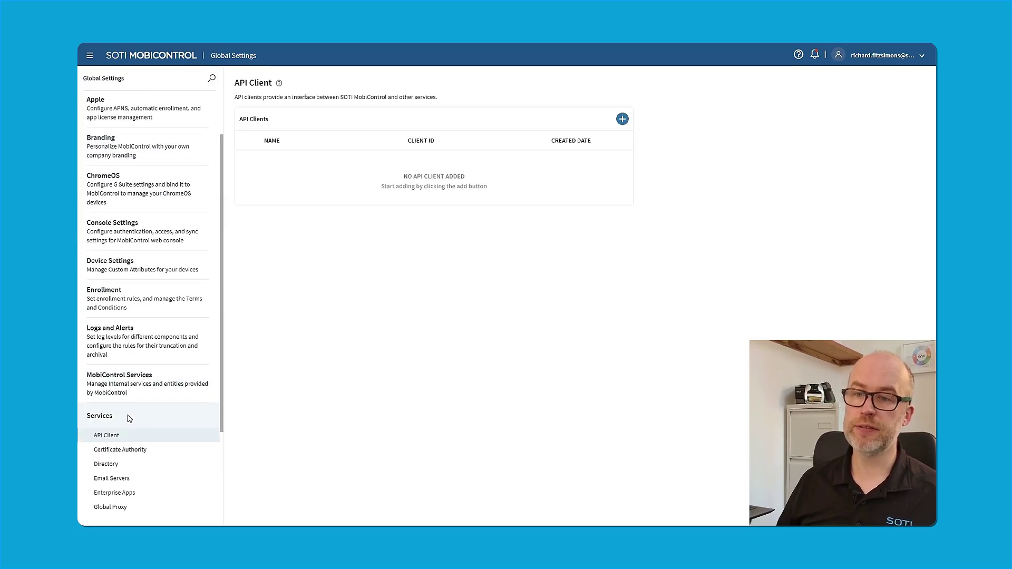
click(111, 469)
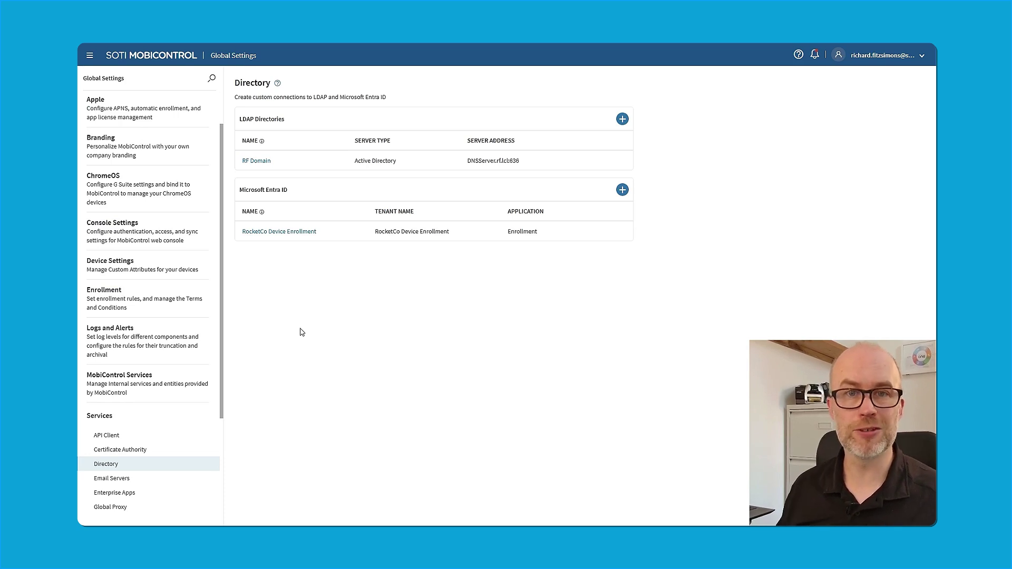
click(89, 56)
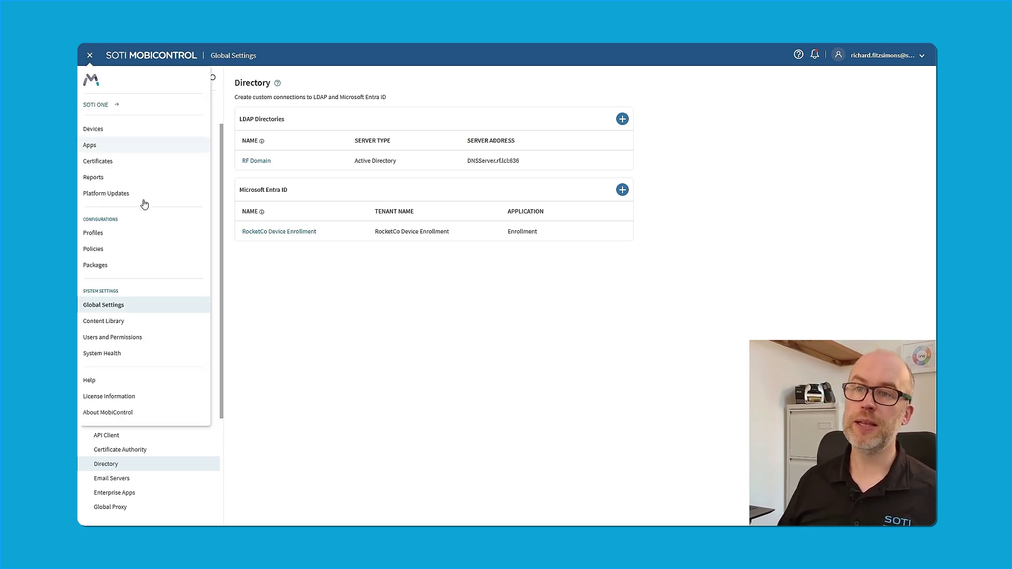
click(100, 234)
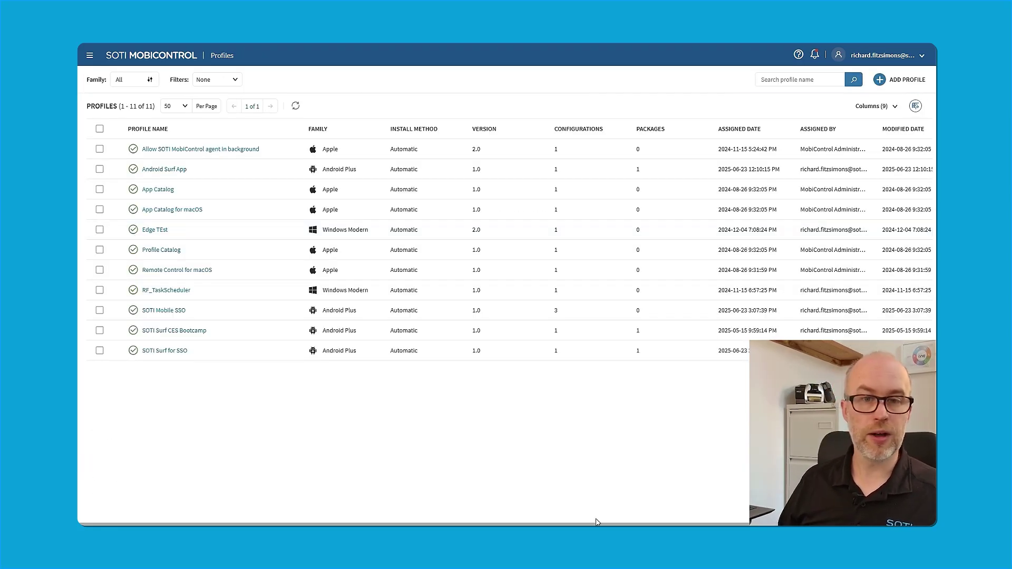
Create an Android Work Managed profile named RocketCo Single Sign On Microsoft Authenticator.
click(878, 81)
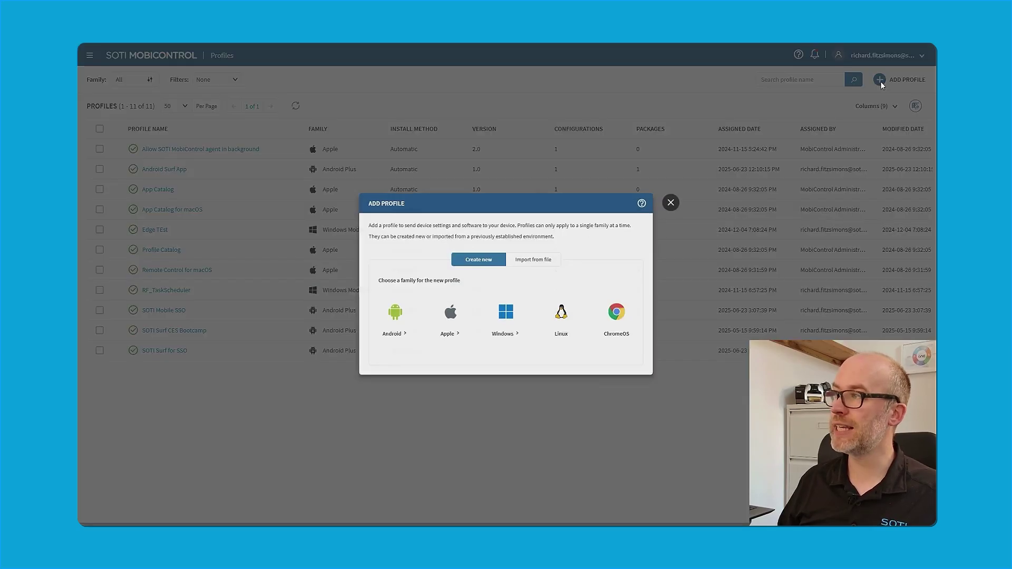
click(380, 343)
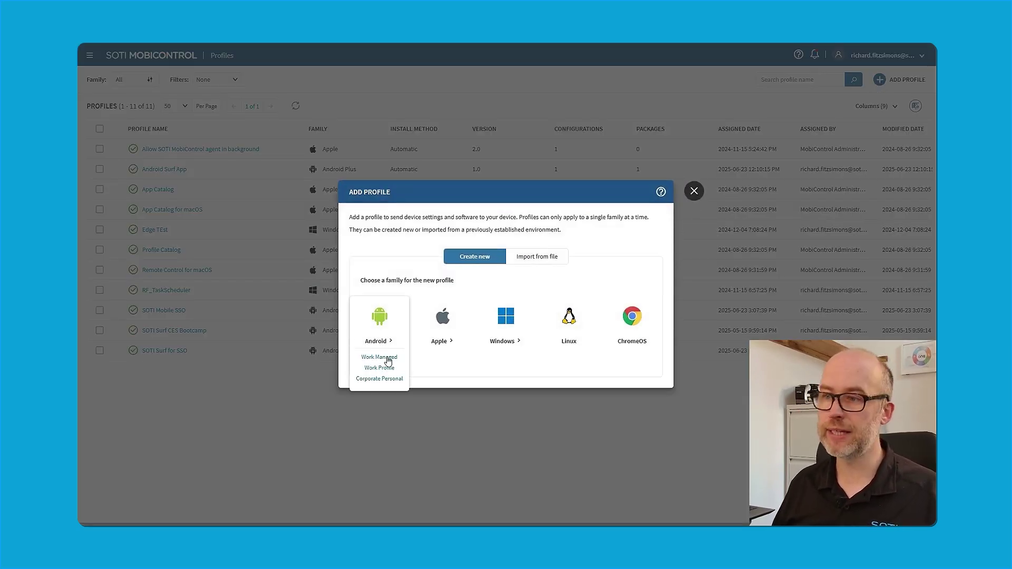
click(387, 358)
click(509, 136)
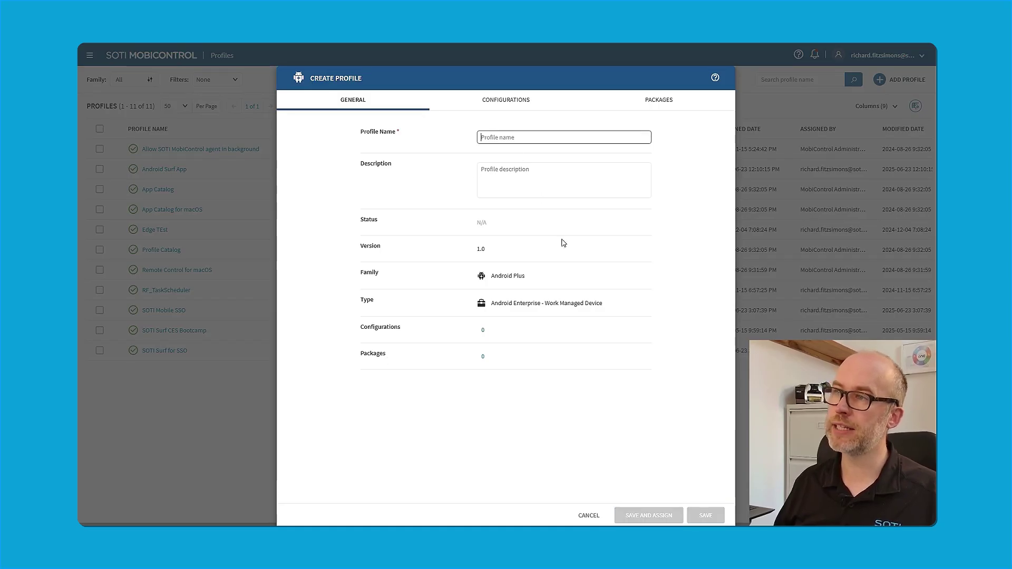
text(RocketCo Single Sign On Microsoft Authenticator)
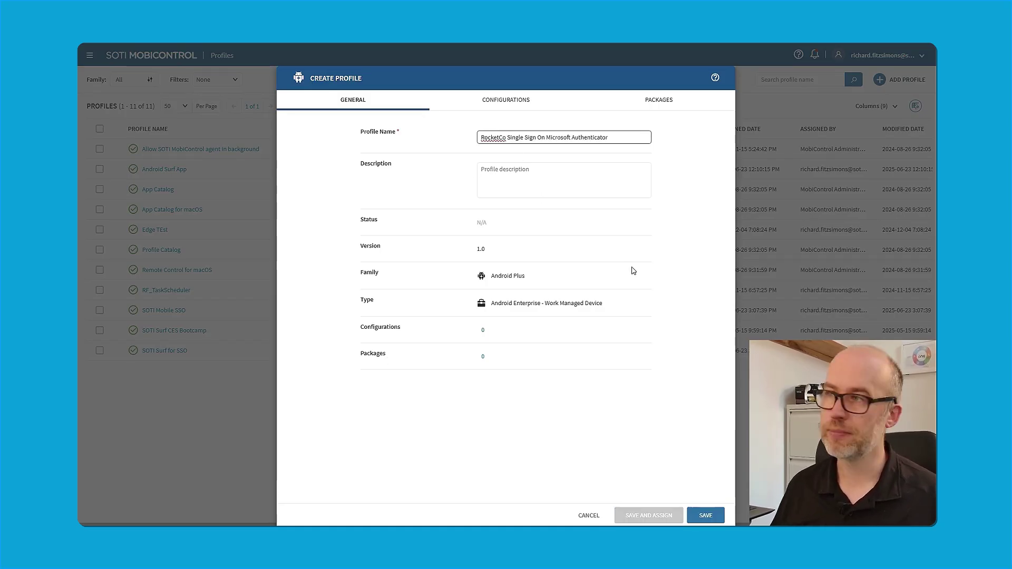
Add a Single Sign On > Microsoft Authenticator SSO configuration to the profile.
click(495, 104)
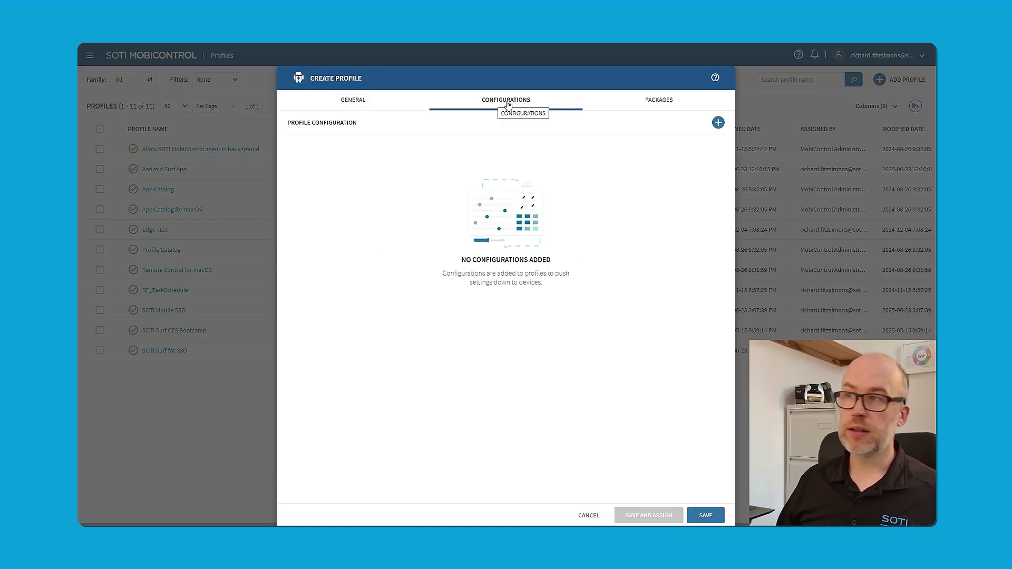
click(718, 123)
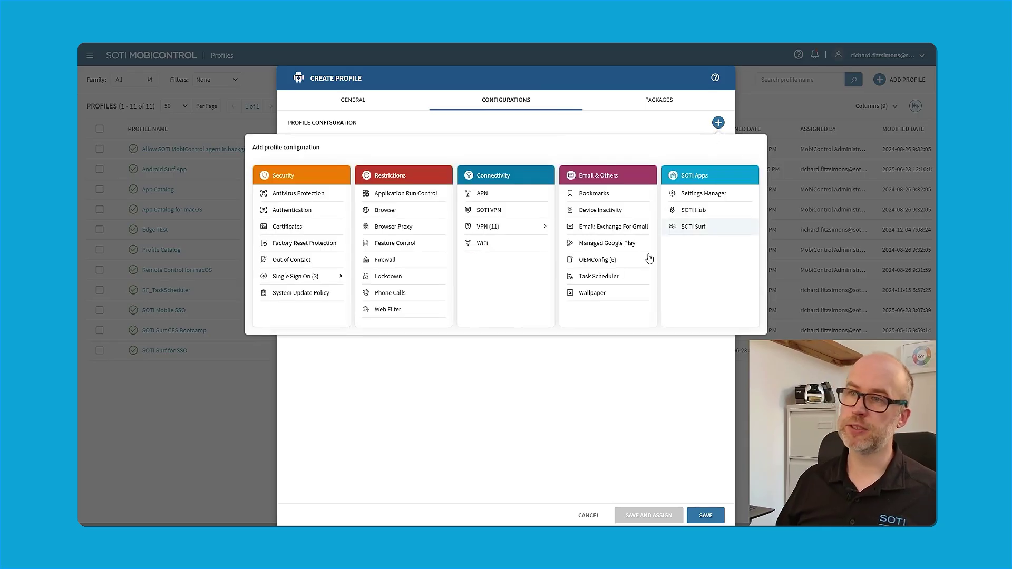
click(329, 277)
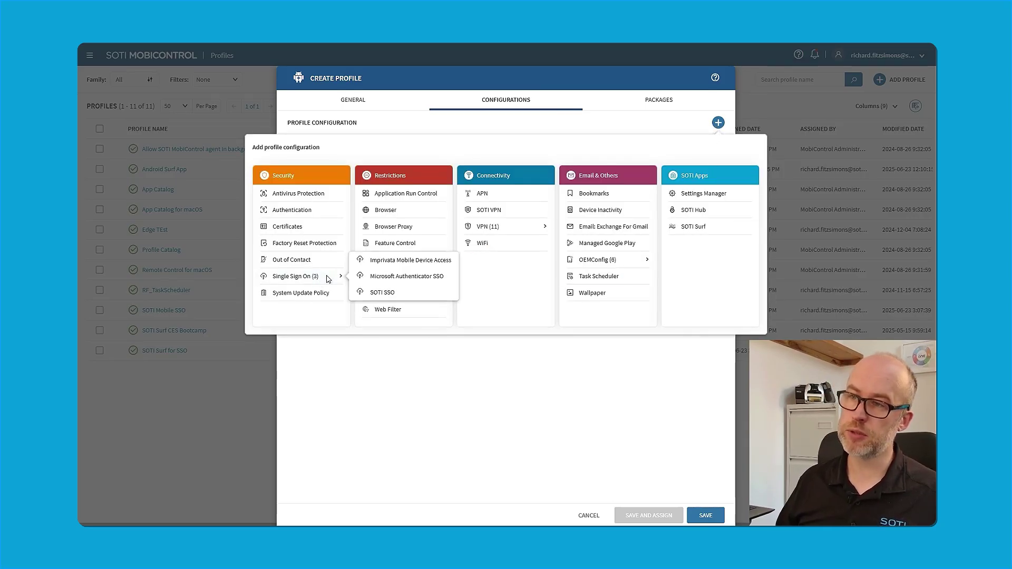
click(410, 280)
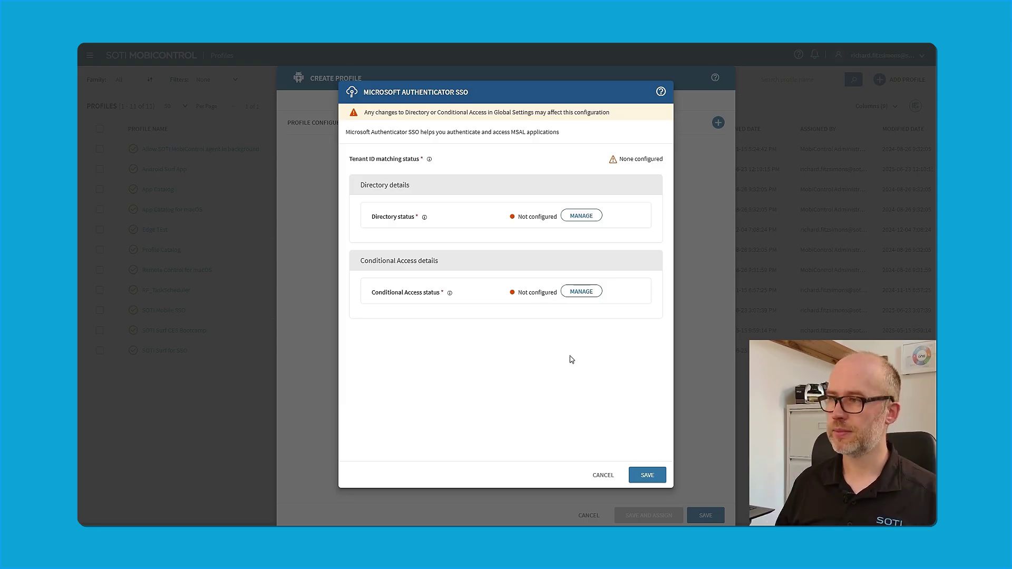
Add a new Microsoft Entra ID connection tenant and name it RocketCo Entra ID.
click(582, 216)
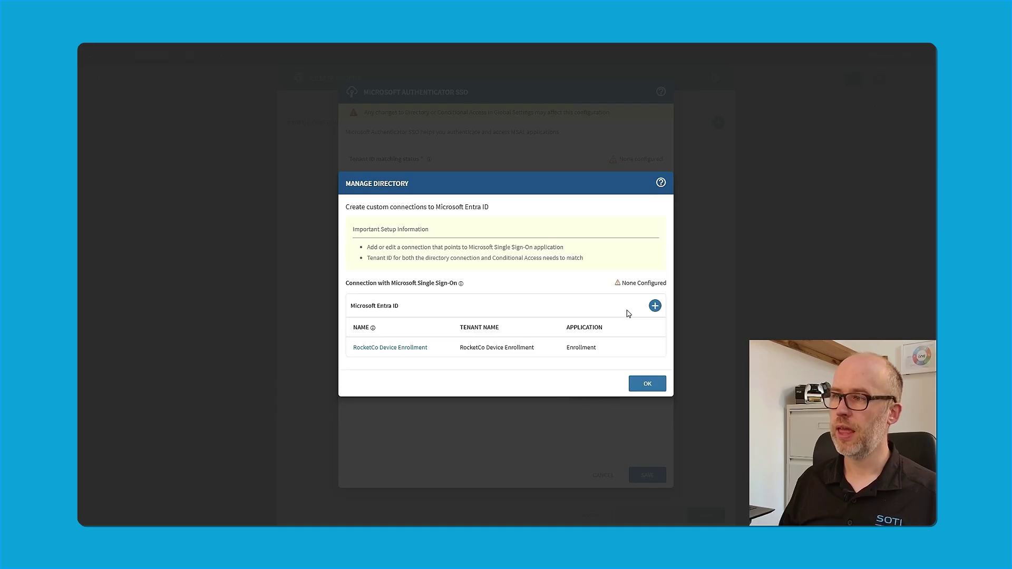
click(655, 306)
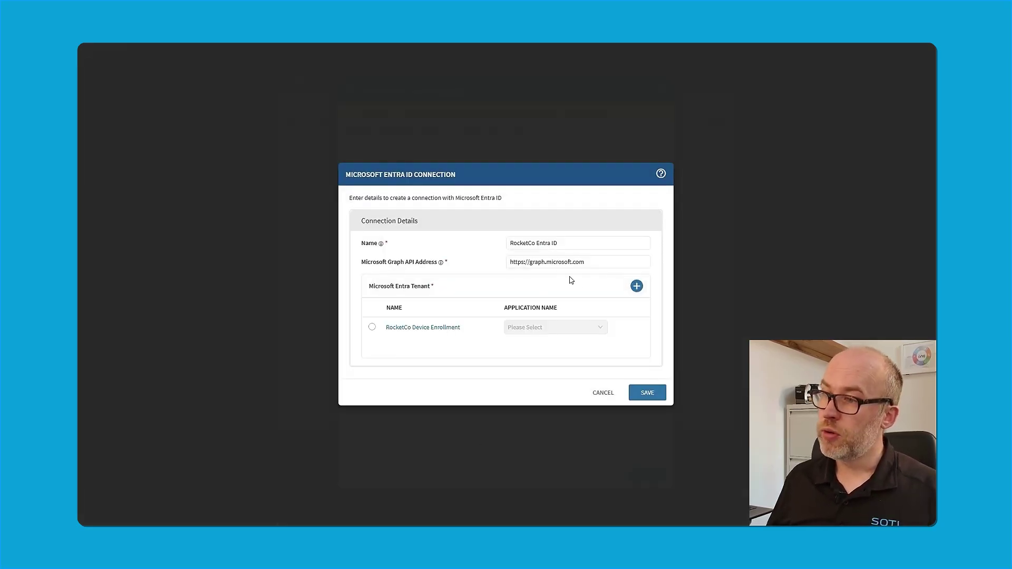
click(637, 286)
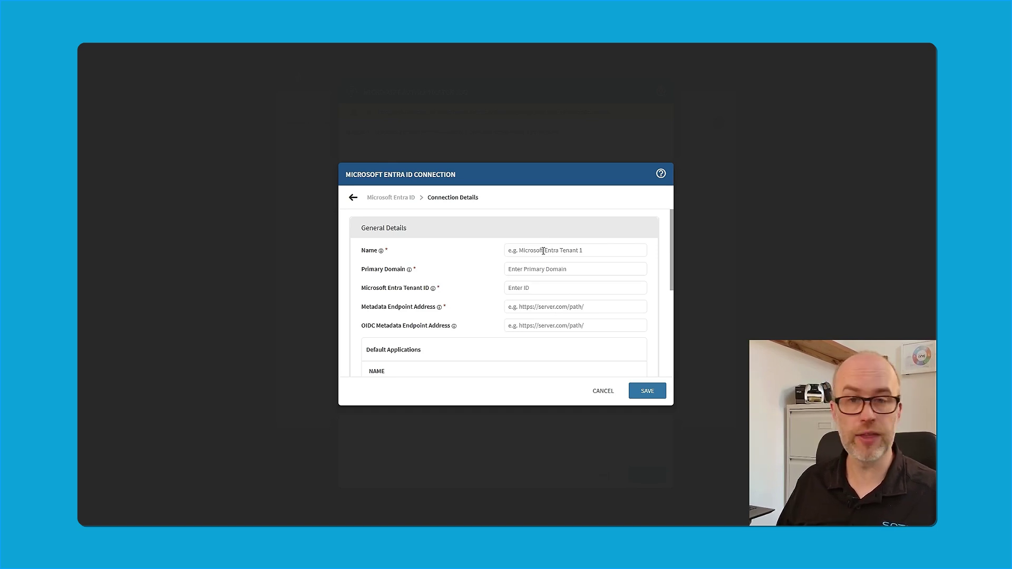
click(543, 251)
text(RocketCo Entra ID)
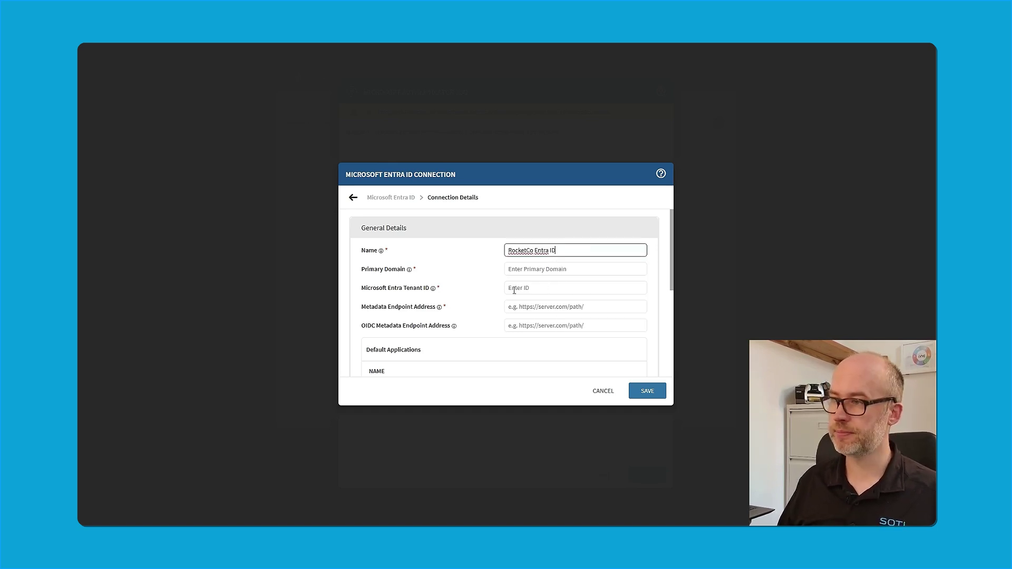
click(484, 289)
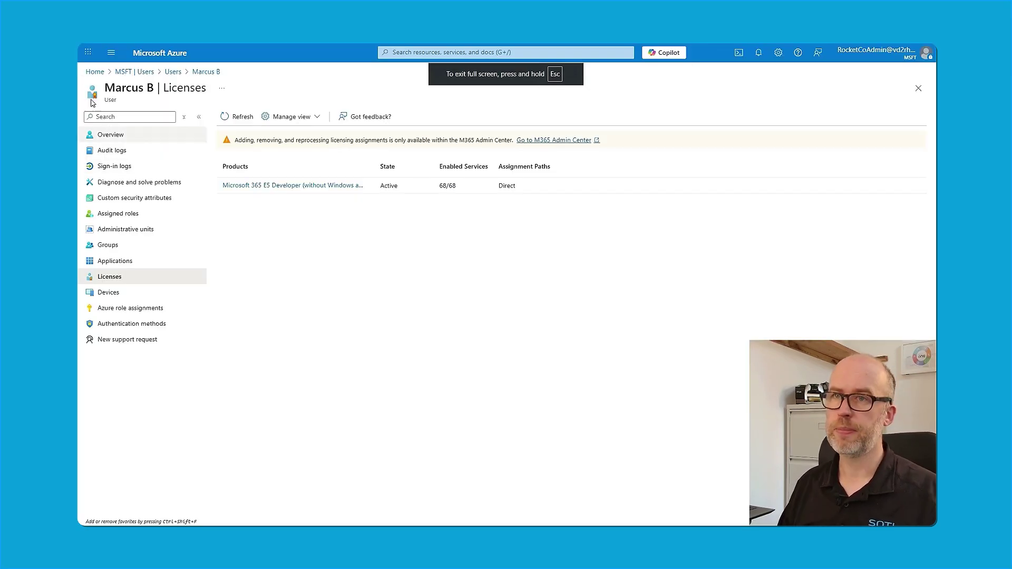
Copy the primary domain and tenant ID from the Microsoft Entra ID tenant overview.
click(99, 76)
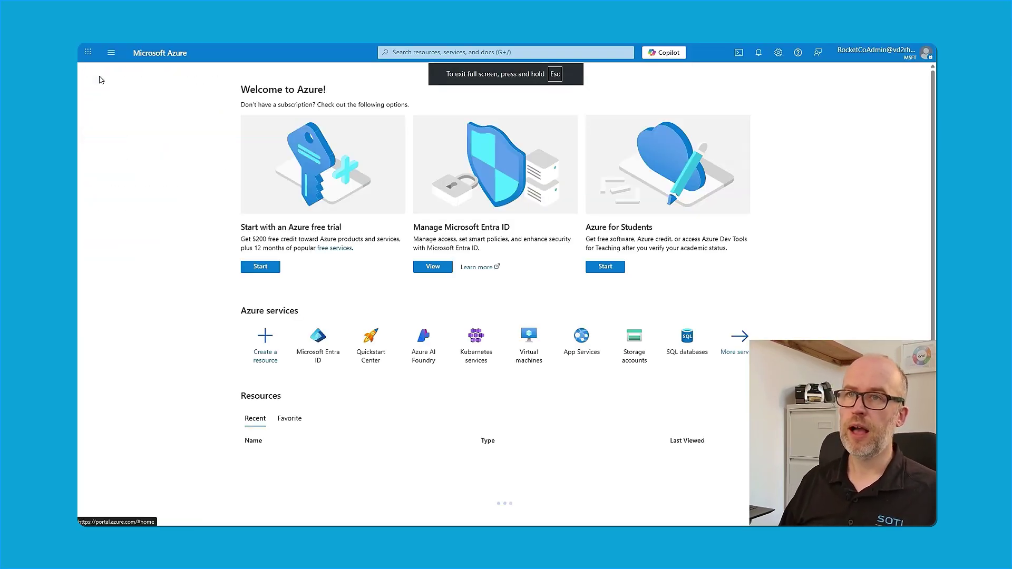
click(318, 342)
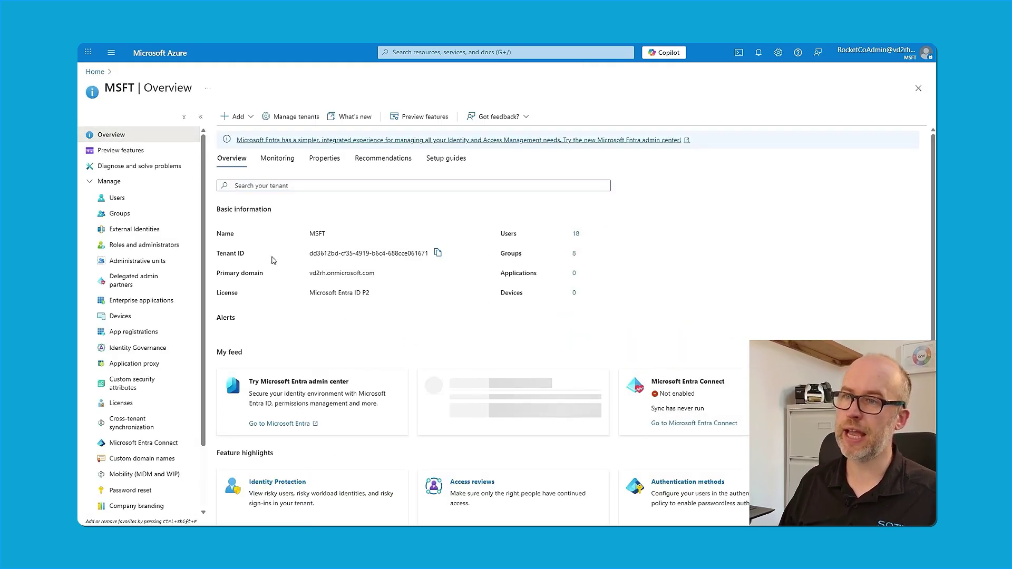
drag(311, 274, 376, 274)
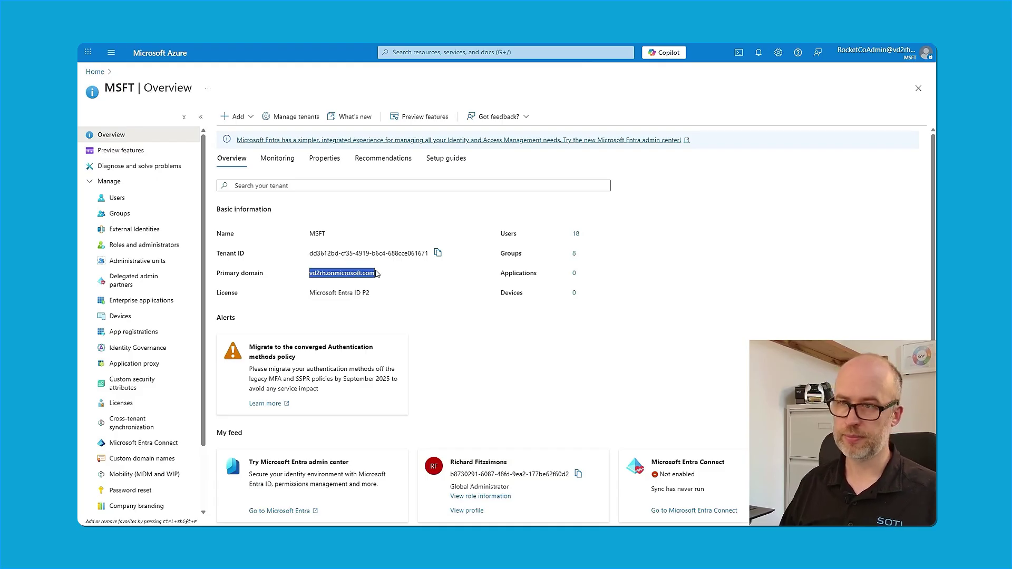
click(437, 254)
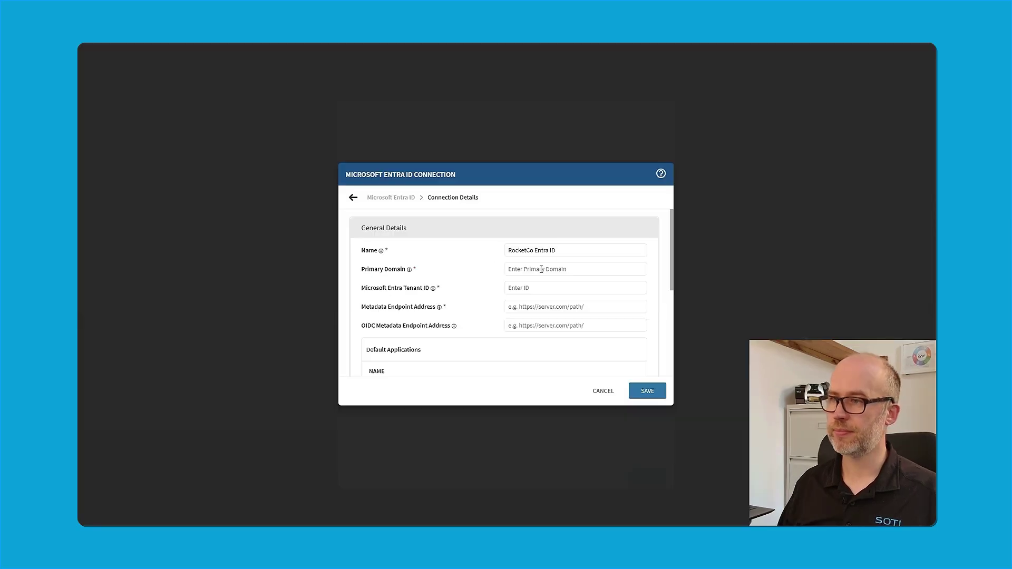
Paste the tenant's primary domain and tenant ID into the RocketCo Entra ID connection.
click(541, 269)
key(ctrl+v)
click(537, 288)
key(ctrl+v)
click(574, 308)
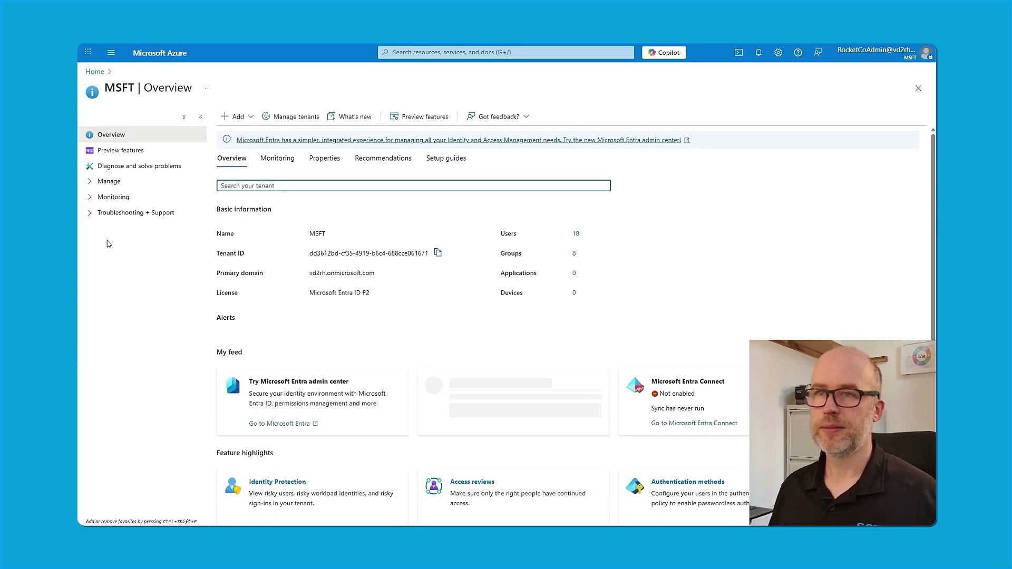
Copy the Federation metadata document URL from App registrations > Endpoints.
click(90, 181)
click(147, 331)
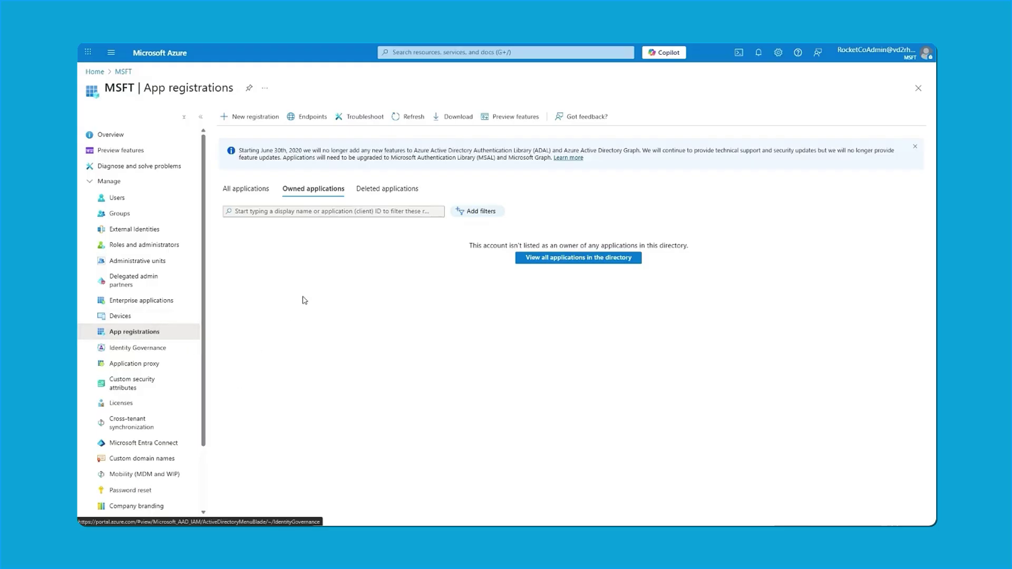
click(313, 120)
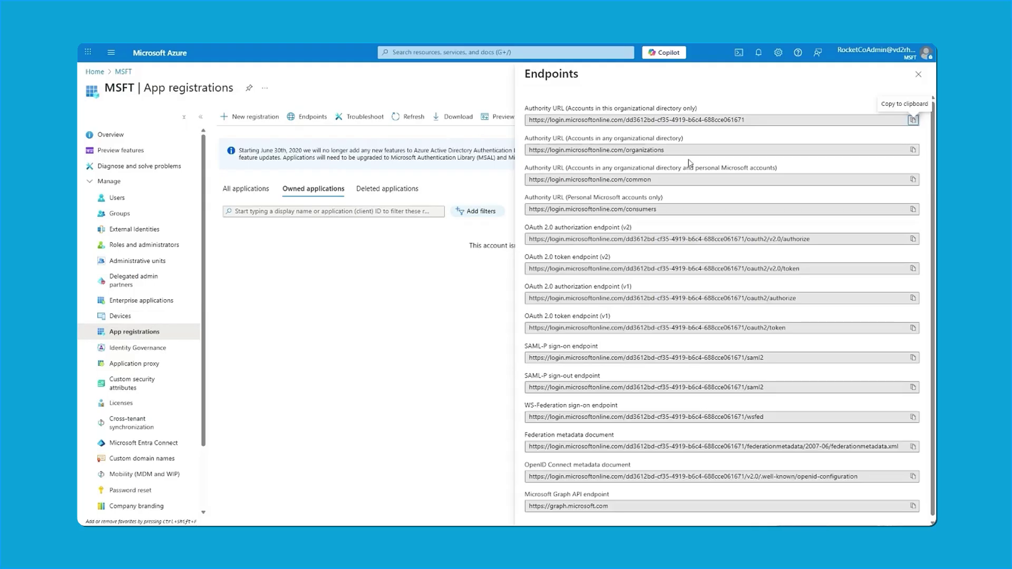
scroll(705, 419, down, 1)
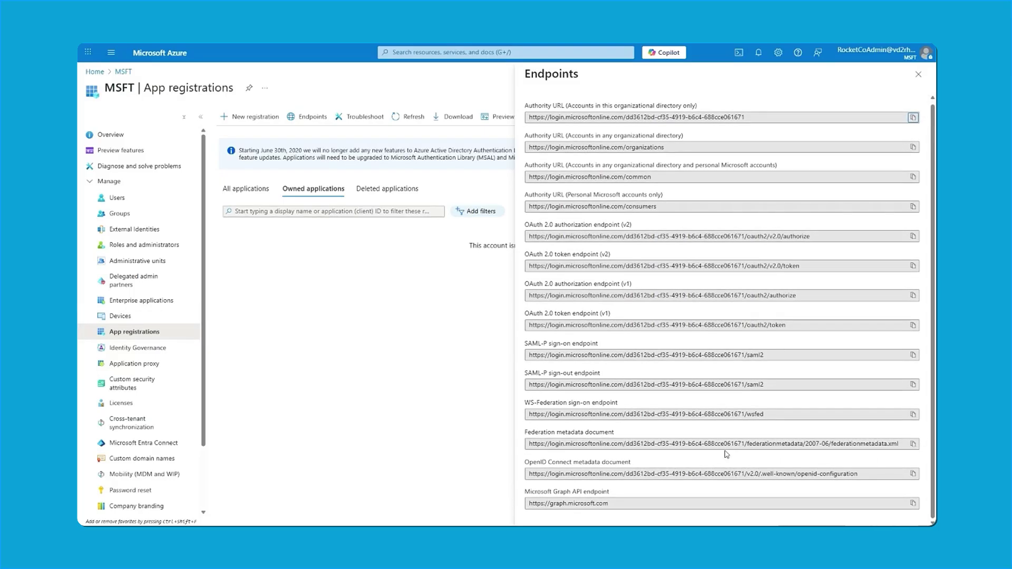
click(912, 444)
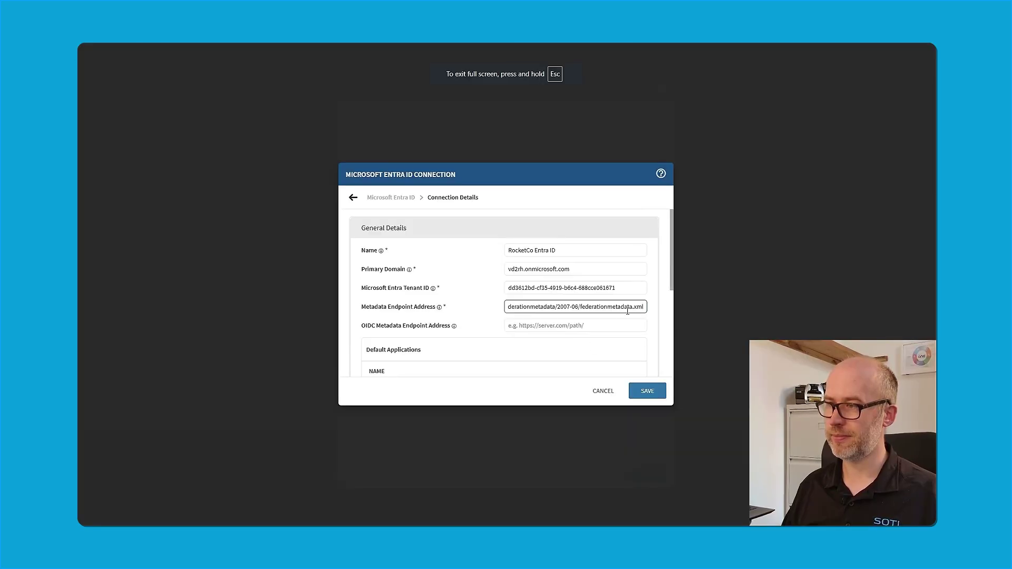
Scroll the connection dialog to confirm Microsoft Single Sign-On is among the default applications.
scroll(472, 293, down, 2)
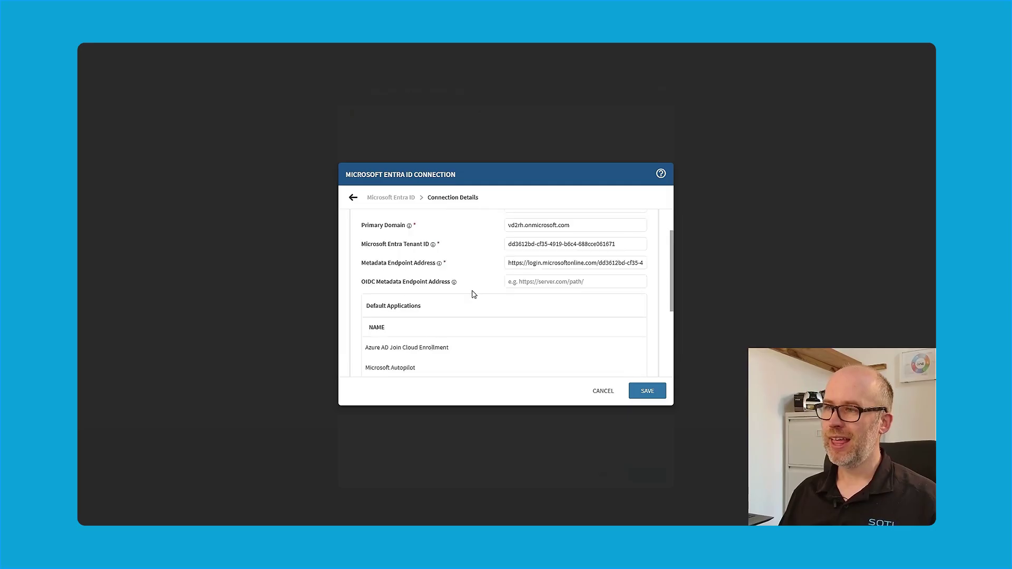
scroll(474, 294, up, 2)
scroll(477, 297, down, 3)
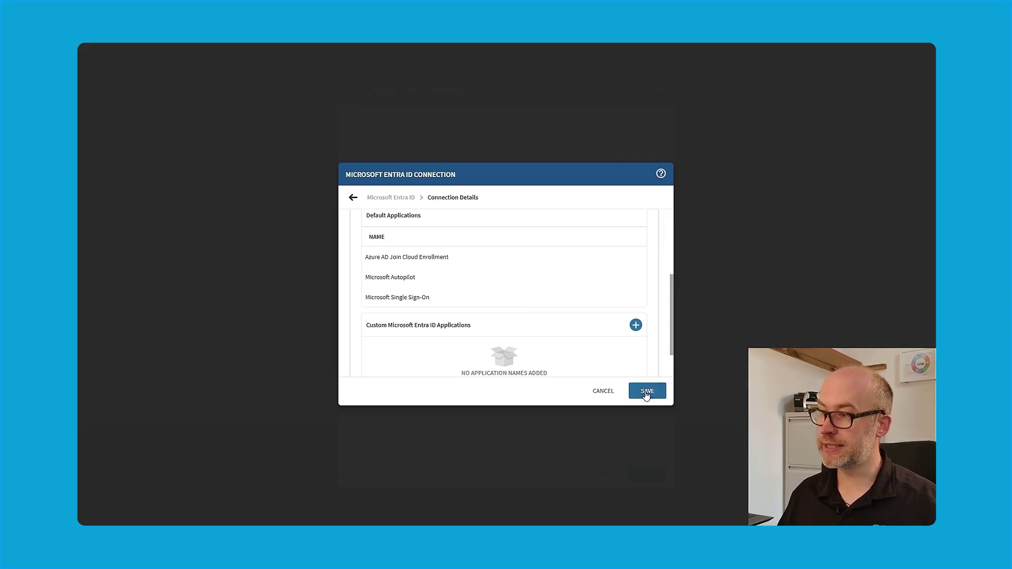
Save the connection, select RocketCo Entra ID with application Microsoft Single Sign-On, and save.
click(646, 392)
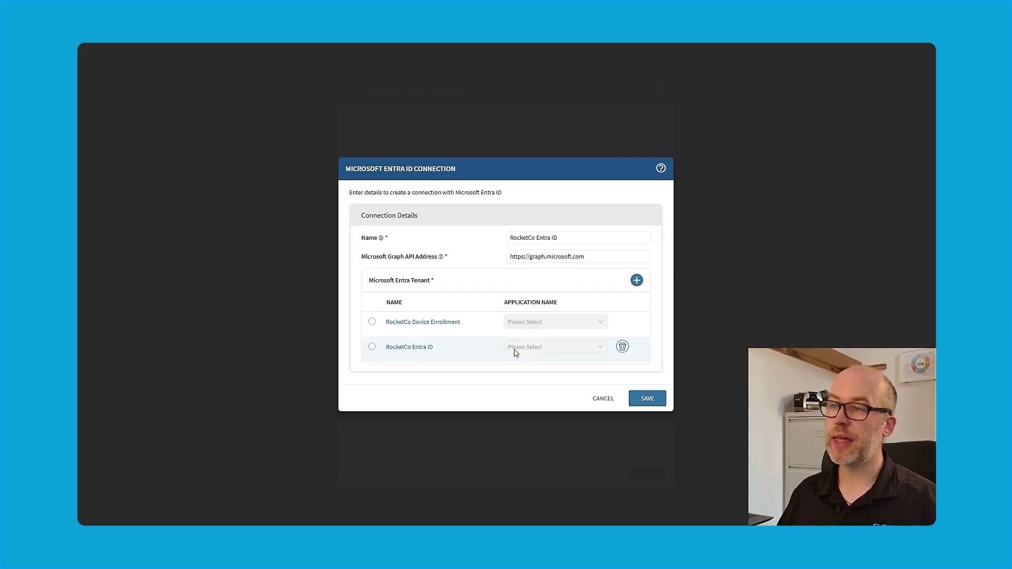
click(372, 347)
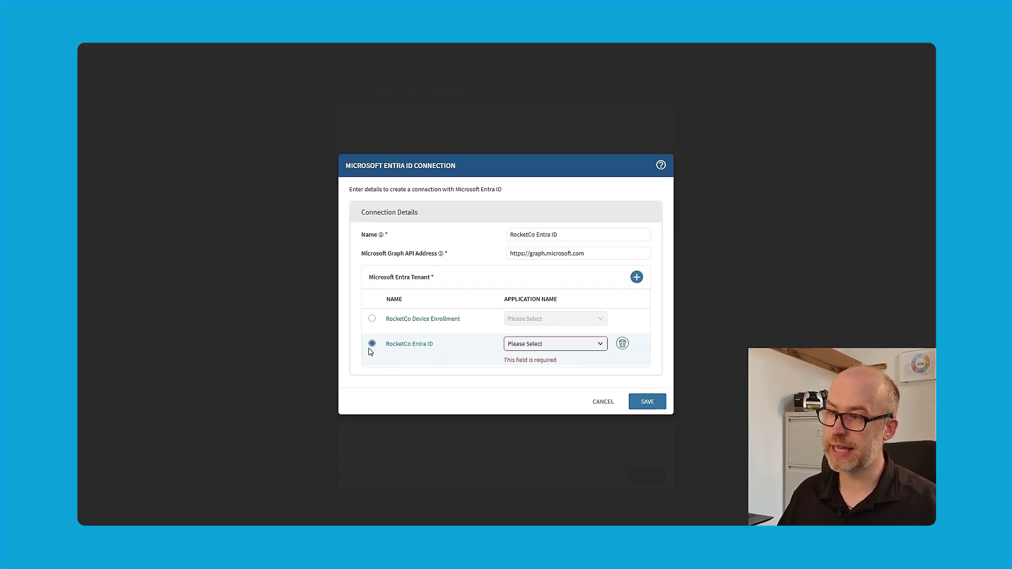
click(604, 349)
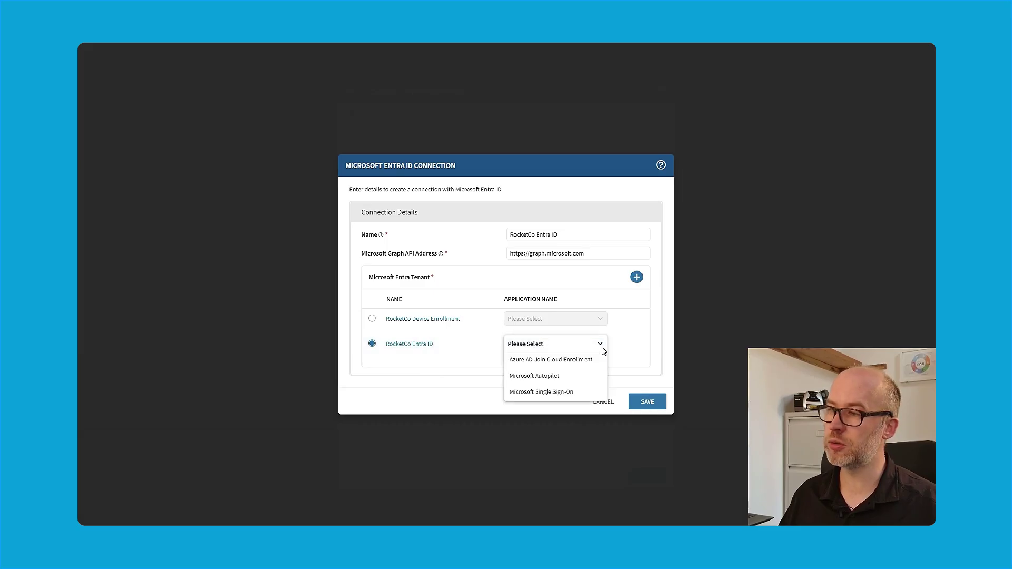
click(574, 401)
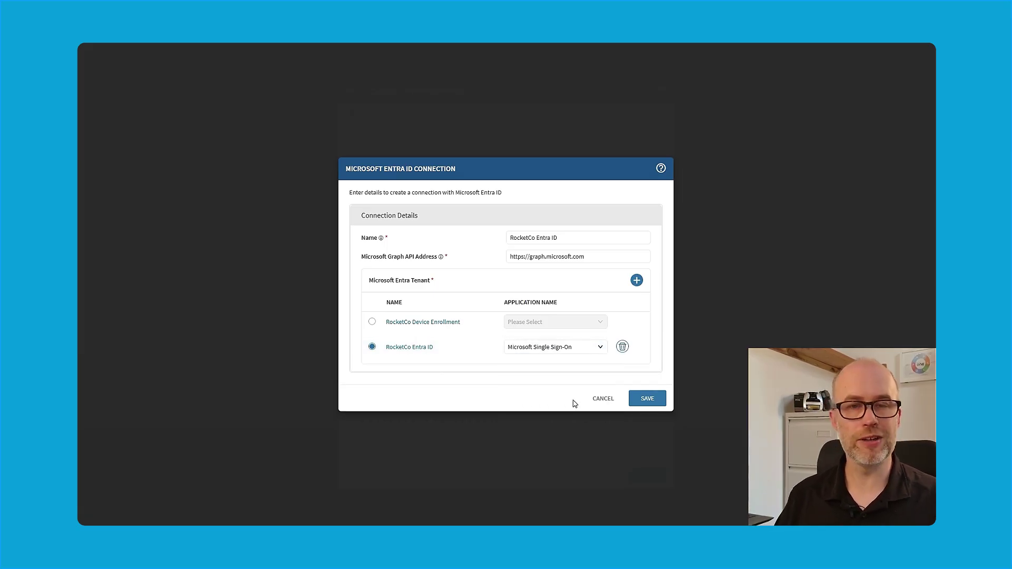
click(651, 404)
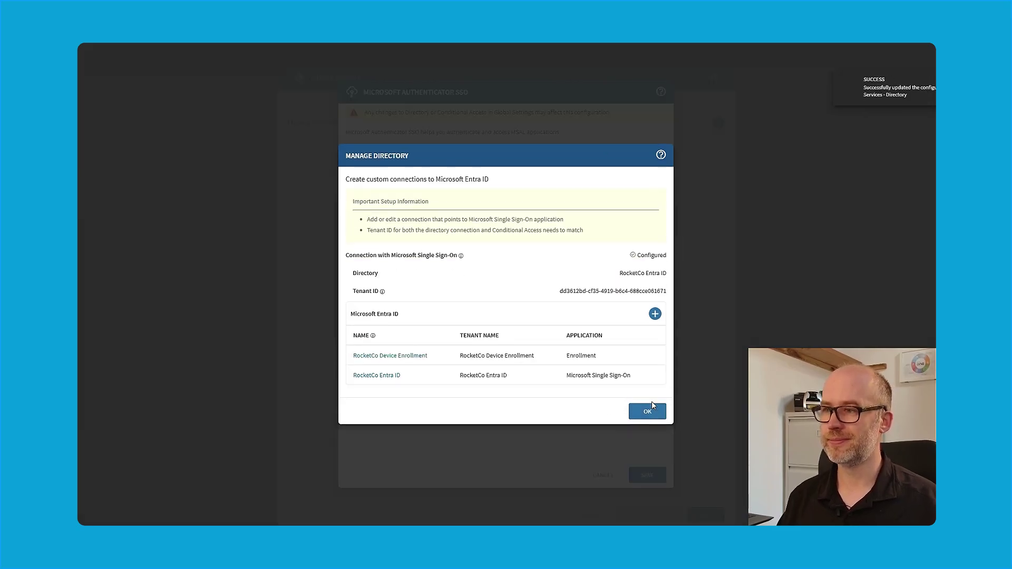
key(F11)
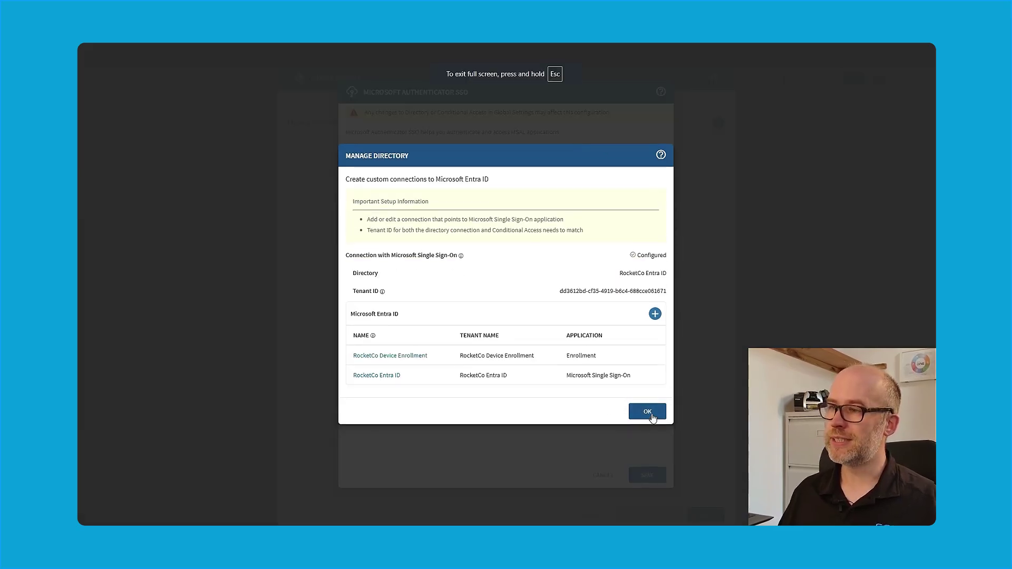
click(652, 417)
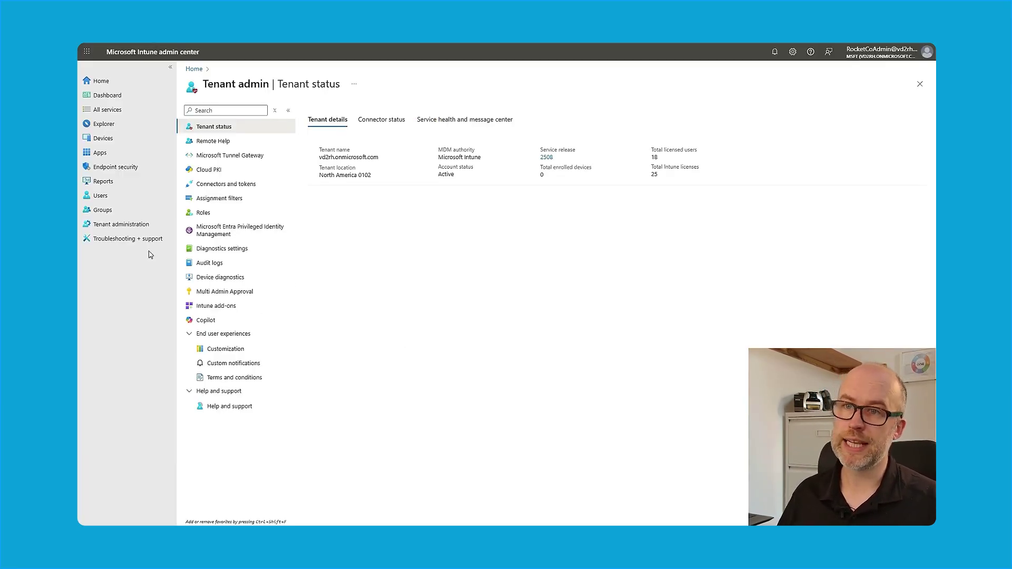
Go to Tenant admin > Connectors and tokens > Partner compliance management in Intune.
click(140, 226)
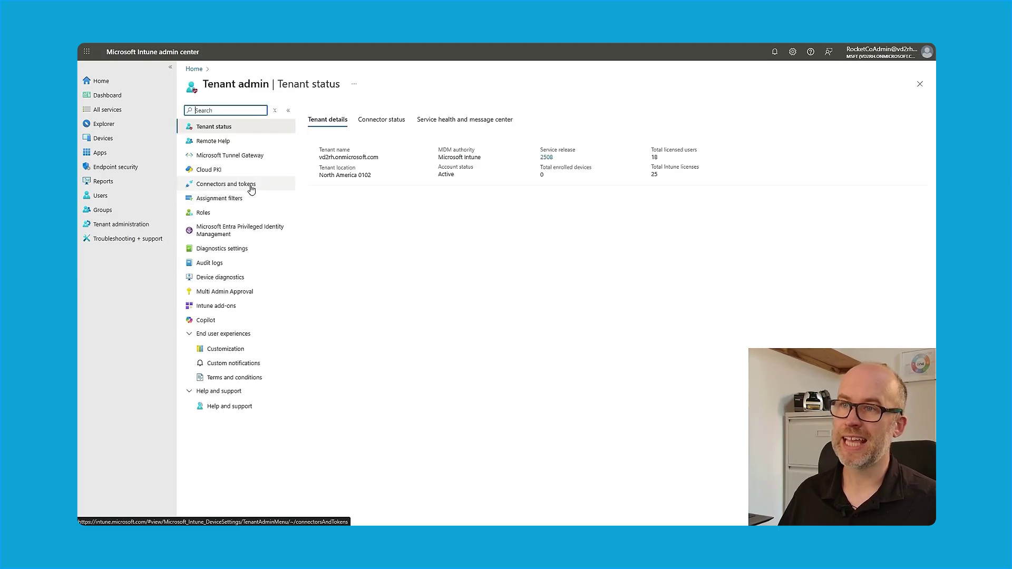
click(258, 191)
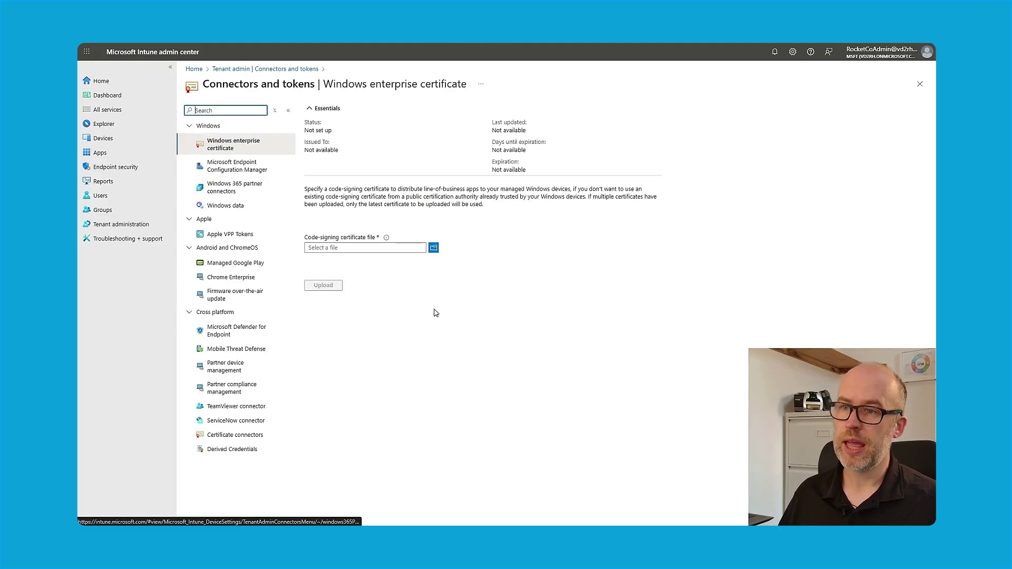
click(238, 391)
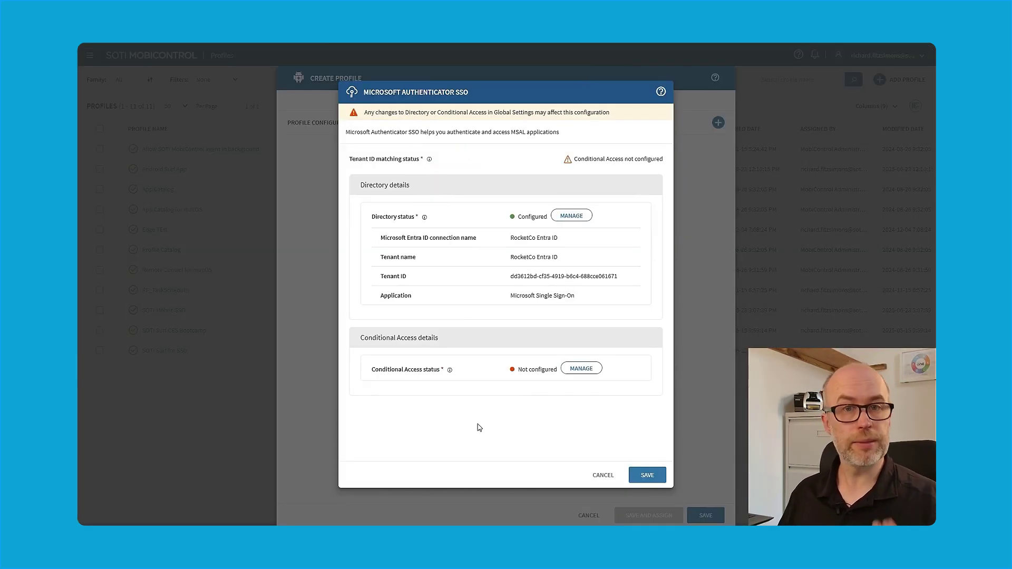
Add conditional-access credentials 'Microsoft Connector for SSO' with the tenant ID populated from the directory.
click(582, 369)
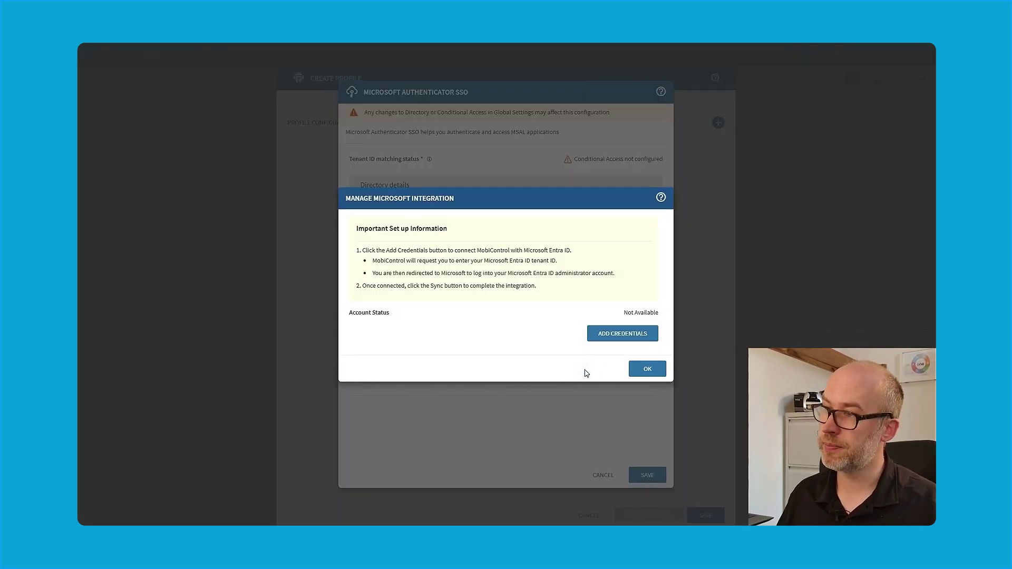
click(613, 335)
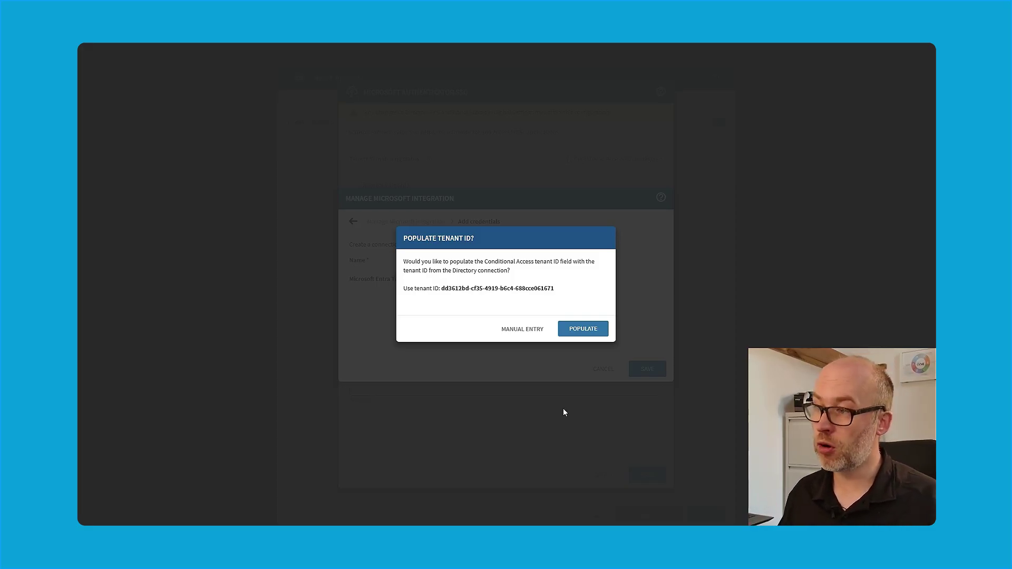
click(592, 334)
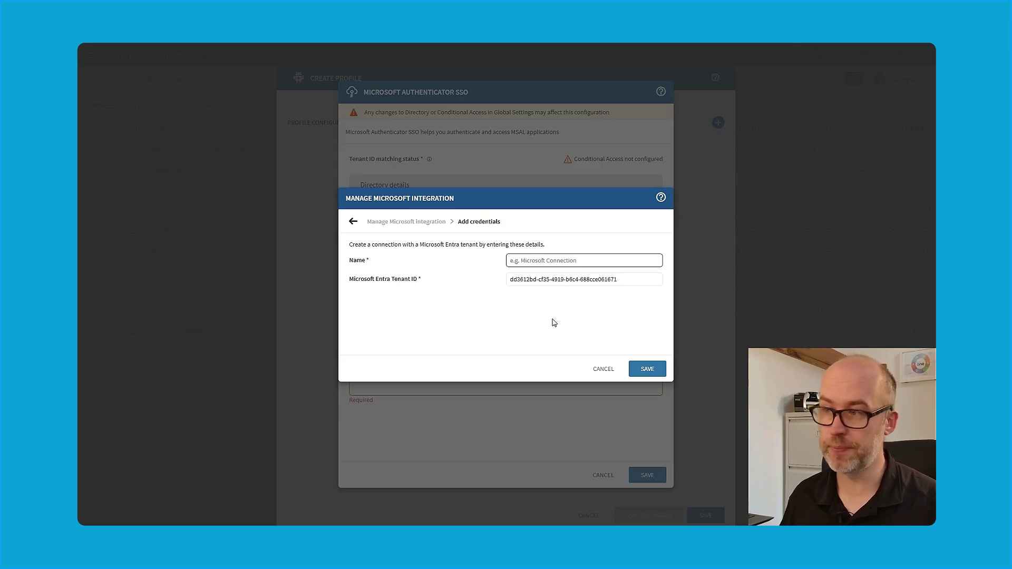
text(Microsoft Connect)
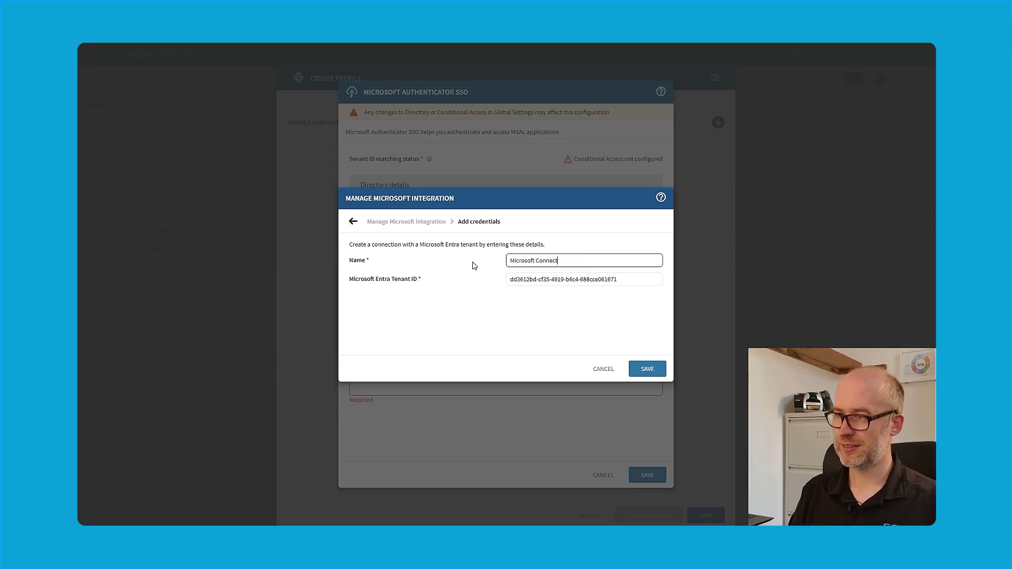
text(or for SSO)
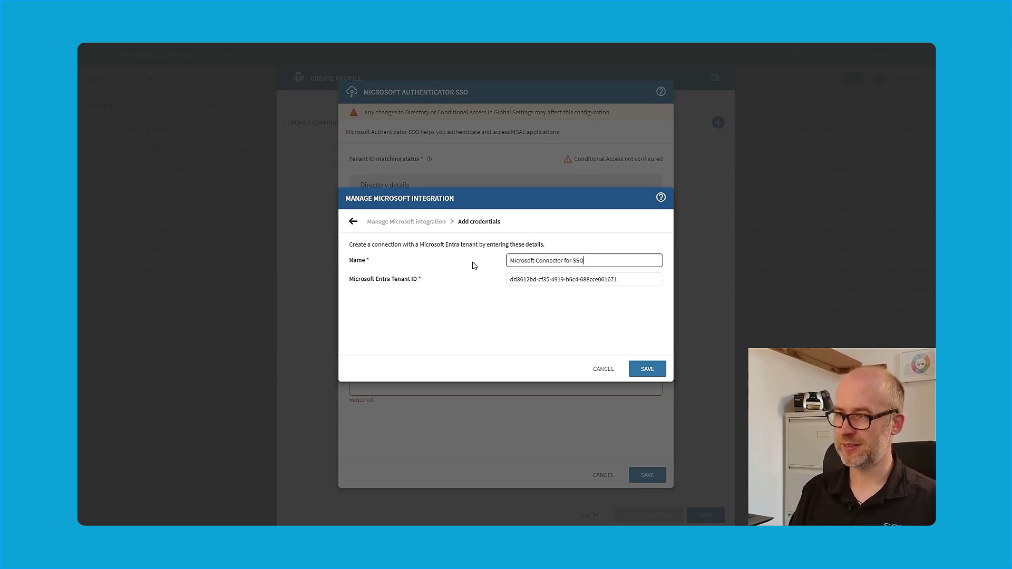
click(647, 369)
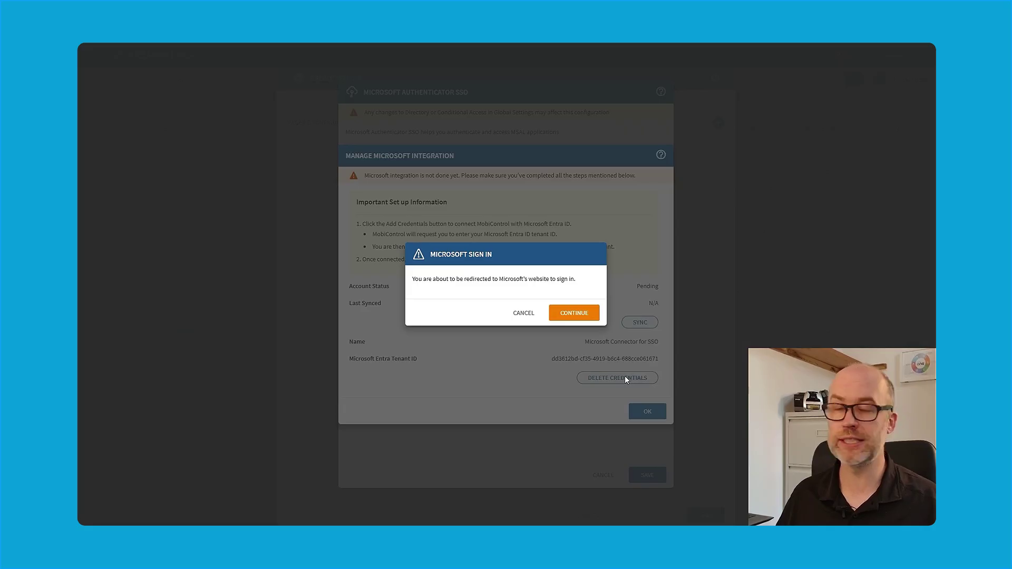
Grant organisation-wide consent to SOTI MobiControl Device Compliance and sign in with the tenant admin account.
click(584, 312)
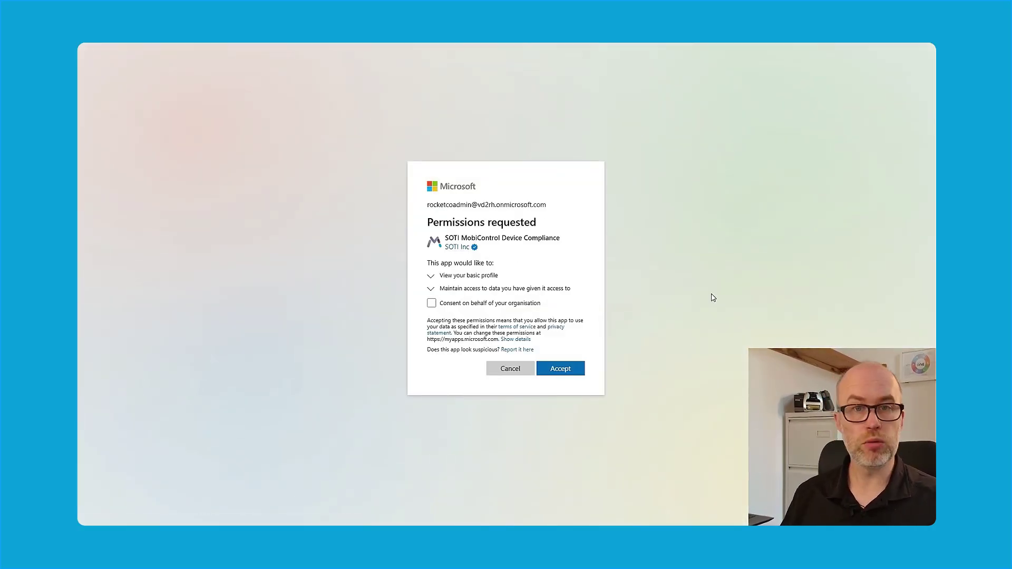
click(432, 303)
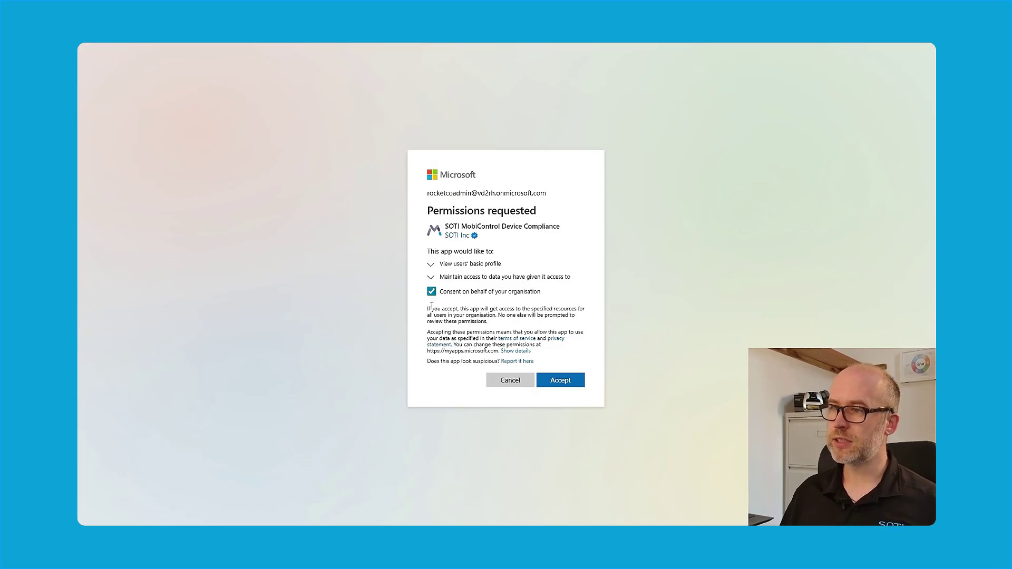
click(572, 382)
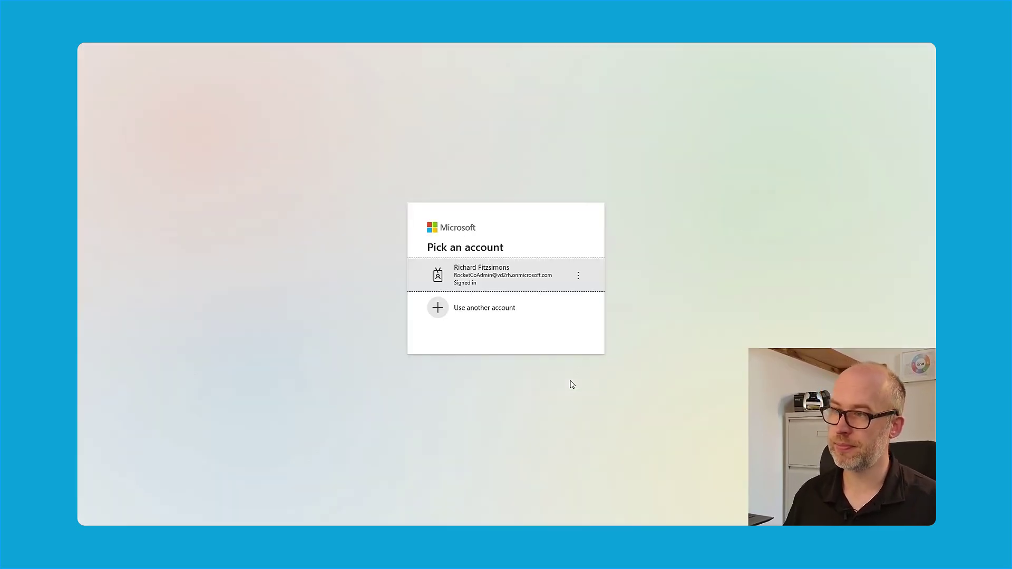
click(526, 274)
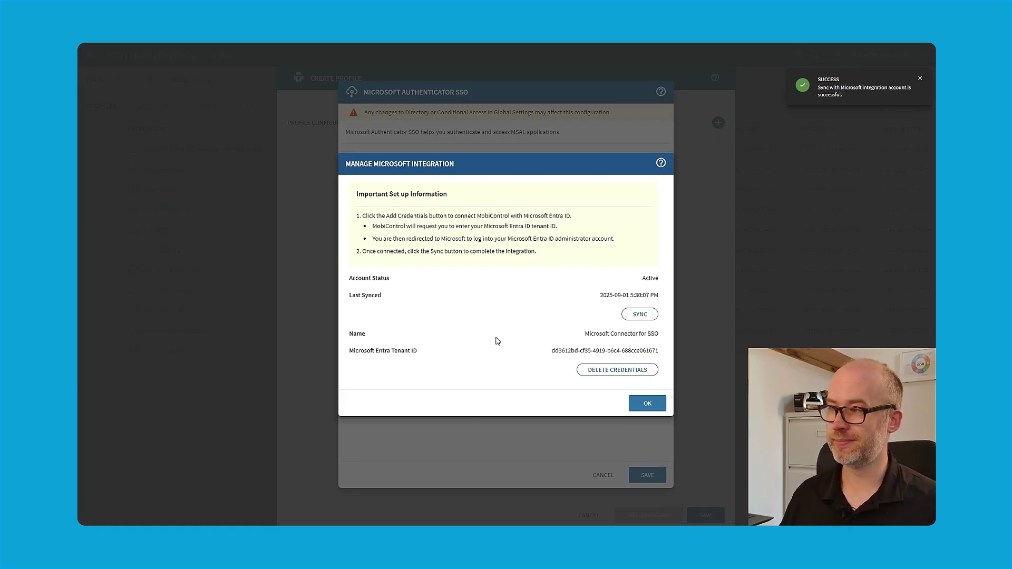
Confirm the Microsoft integration, then refresh Intune's partner list to verify SOTI MobiControl is Active.
click(659, 409)
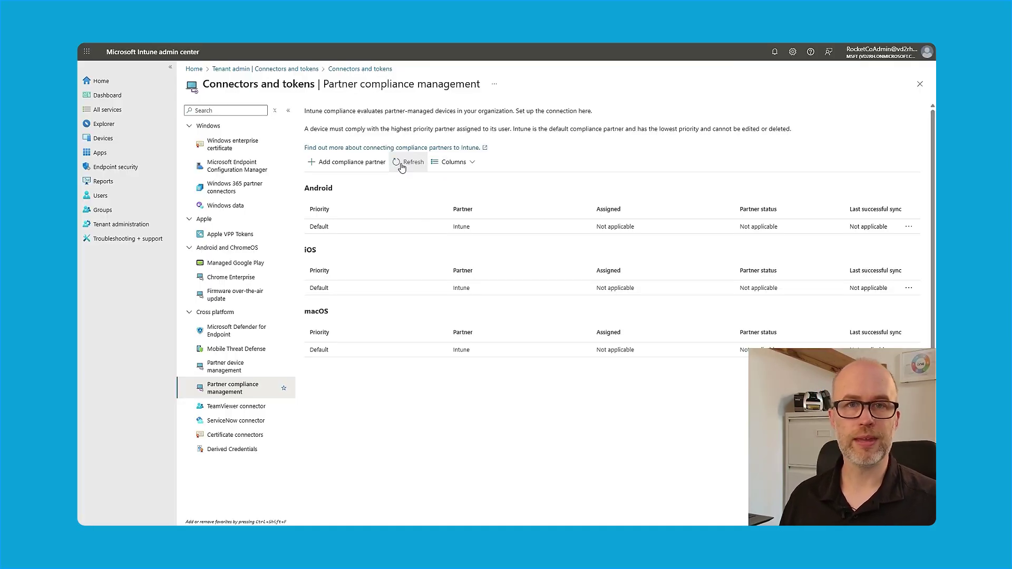
click(408, 162)
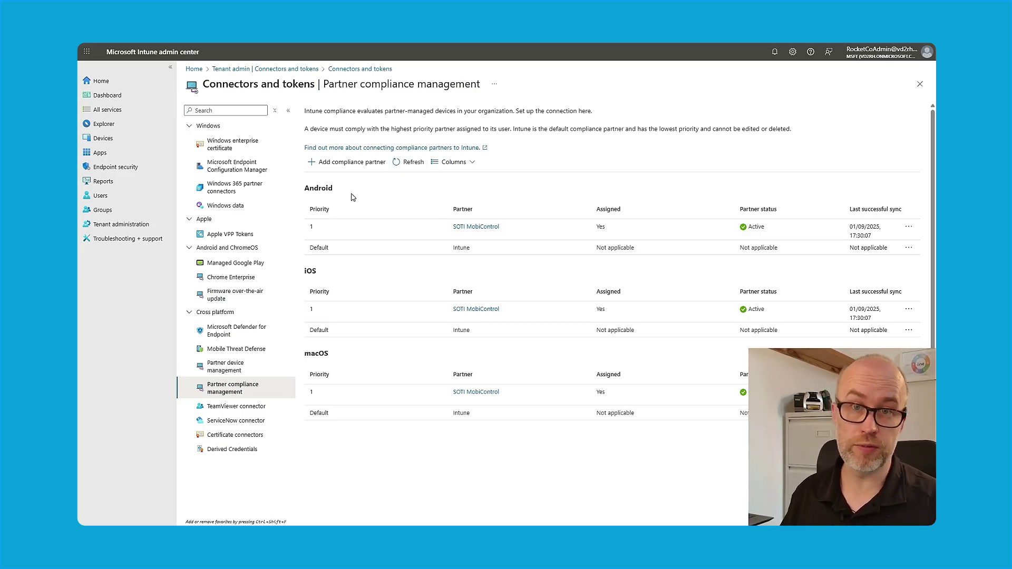
click(313, 164)
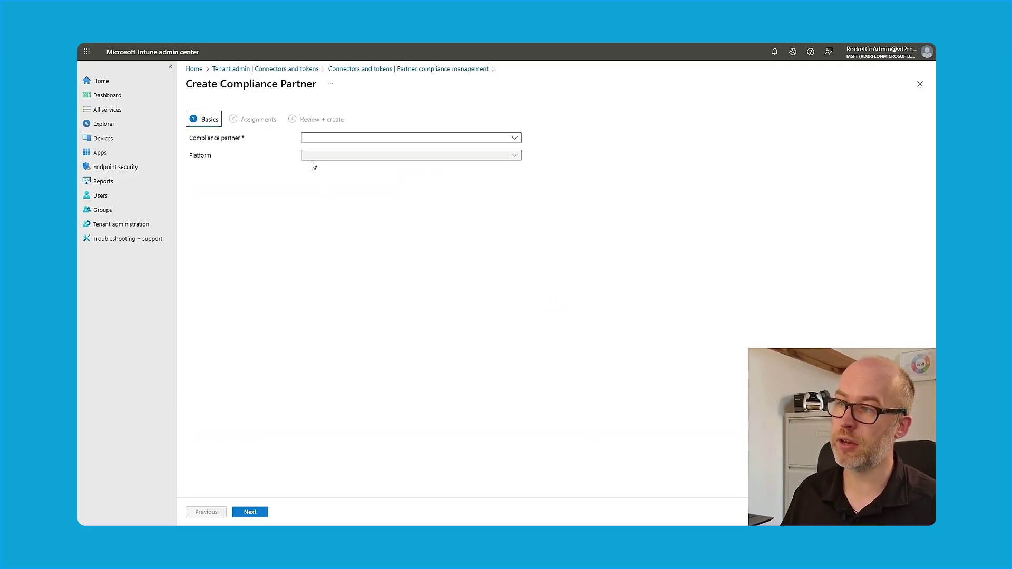
click(395, 138)
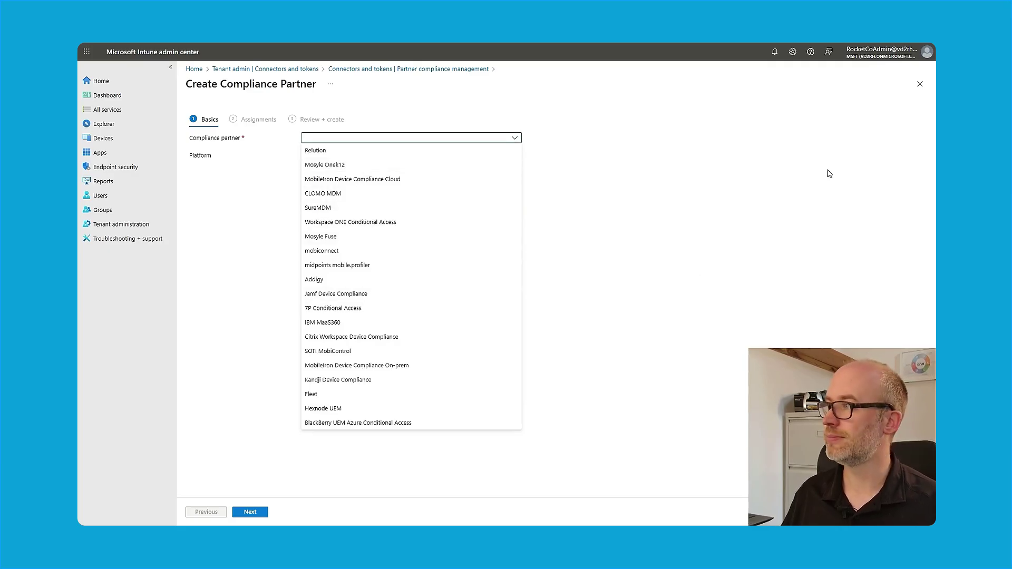
click(920, 86)
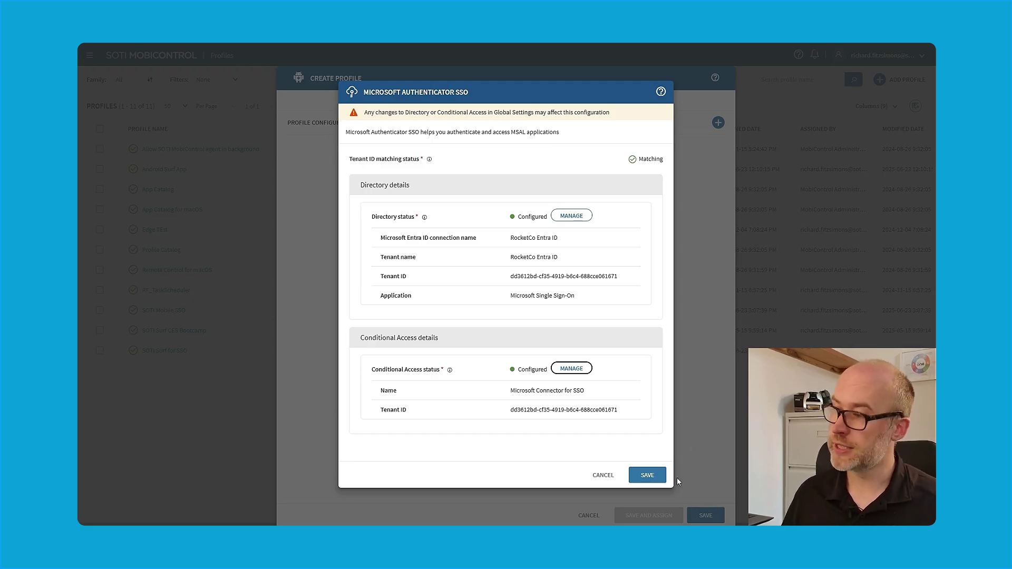
Save the RocketCo Single Sign On profile and assign it to RocketCo Transport and Logistics > Warehousing.
click(648, 475)
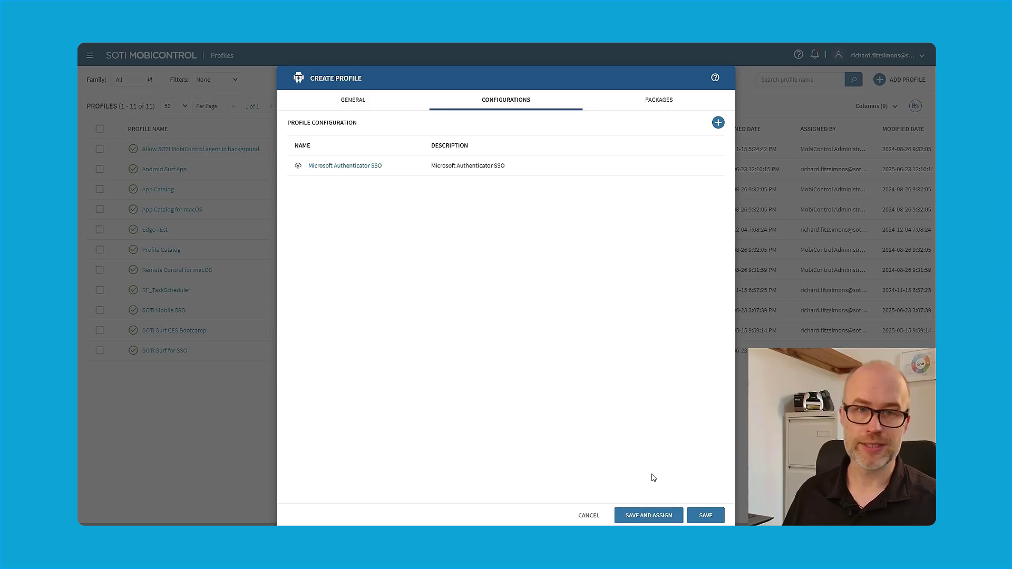
click(662, 517)
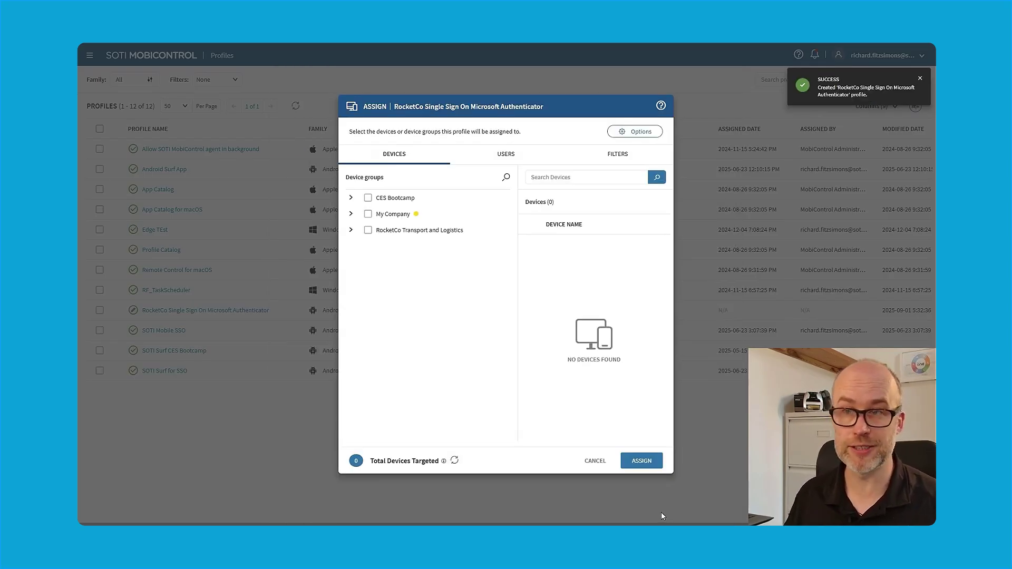
click(351, 230)
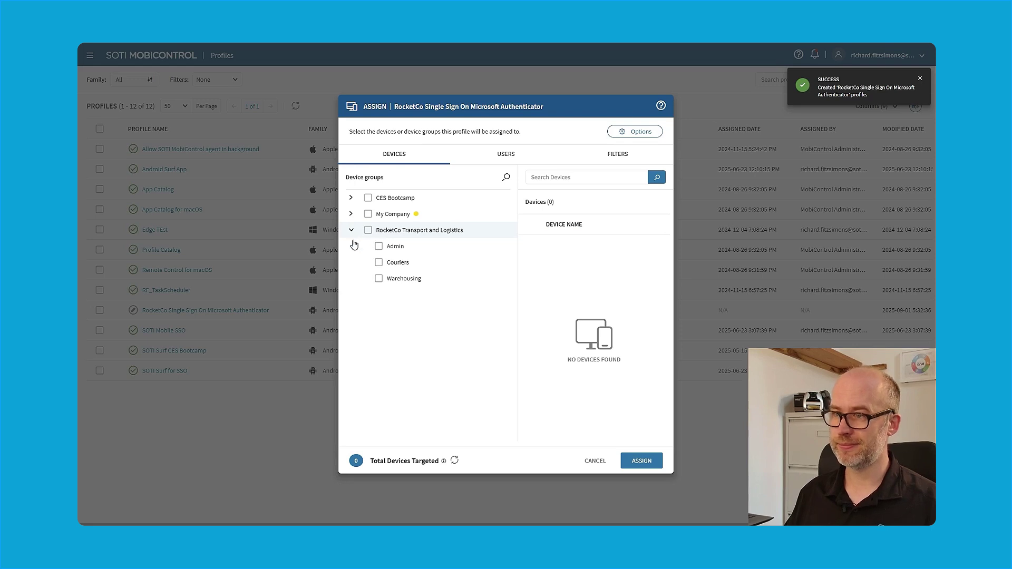
click(378, 278)
click(641, 461)
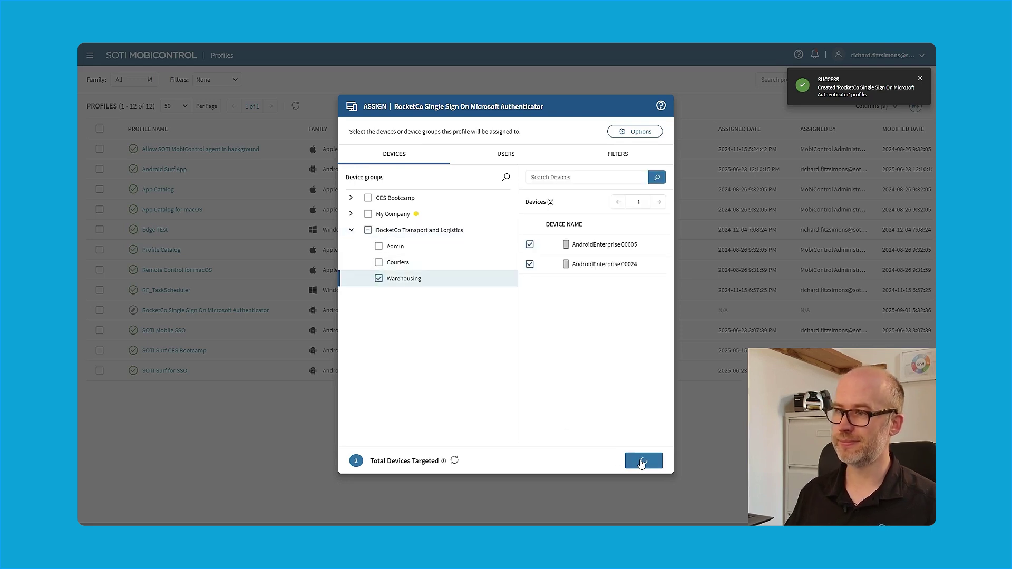